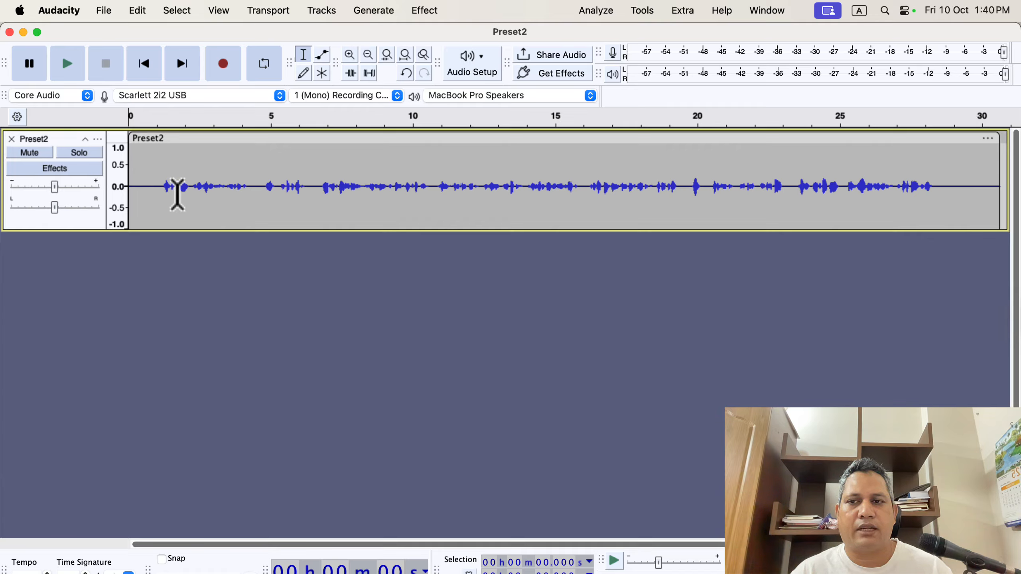
Step: Play the original Preset2 recording from about 0.5 seconds to hear its unprocessed sound
left_click(144, 177)
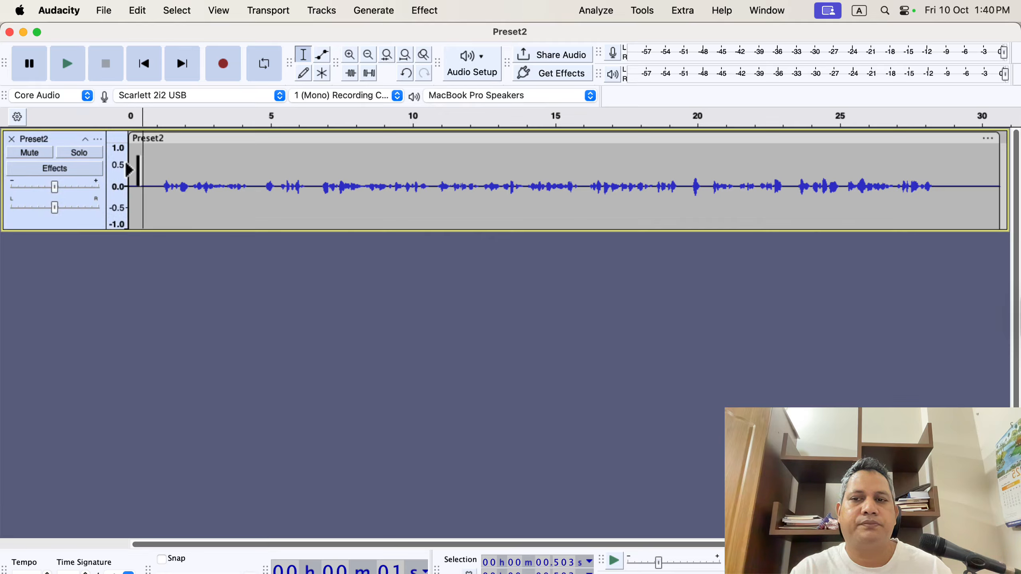
key("space")
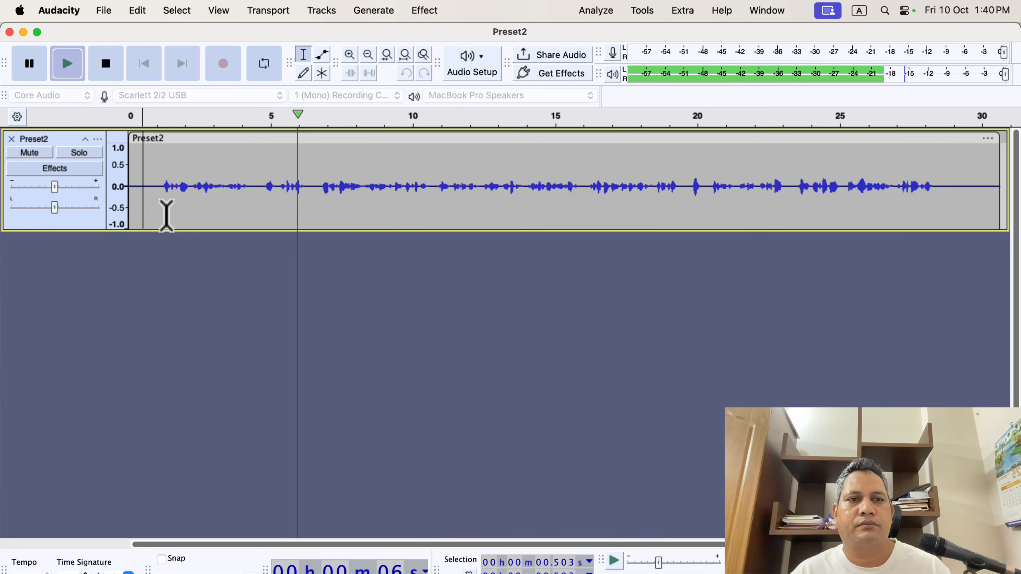
key("space")
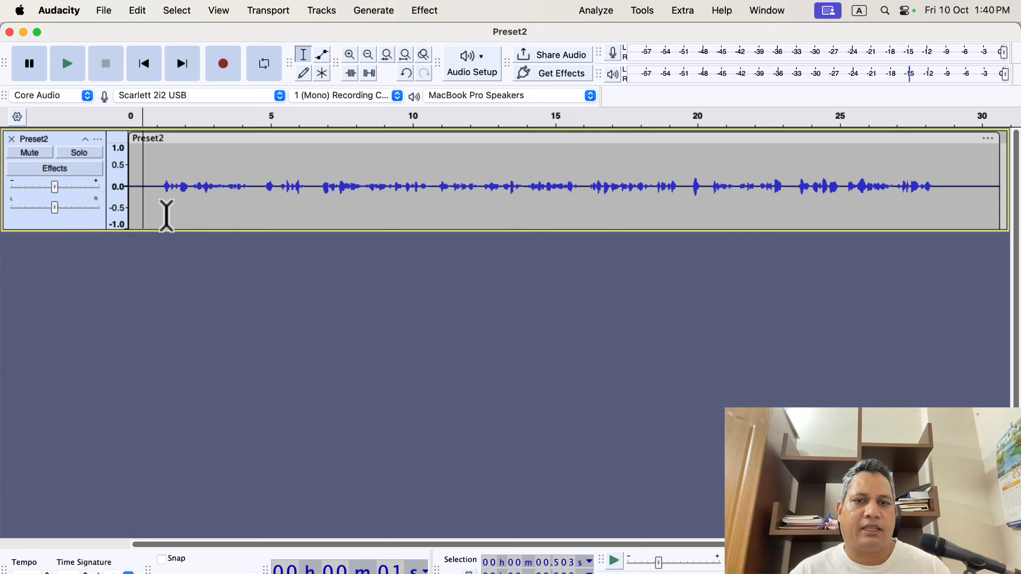
Step: Select the entire Preset2 clip and apply the "Clear Vocal 3.6" macro to it
double_click(322, 189)
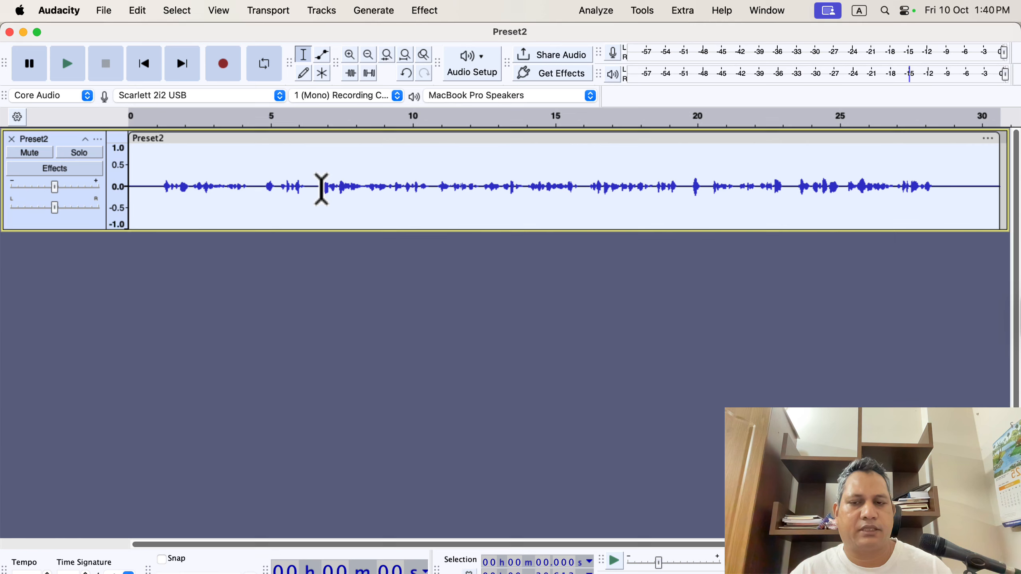
left_click(643, 15)
mouse_move(647, 76)
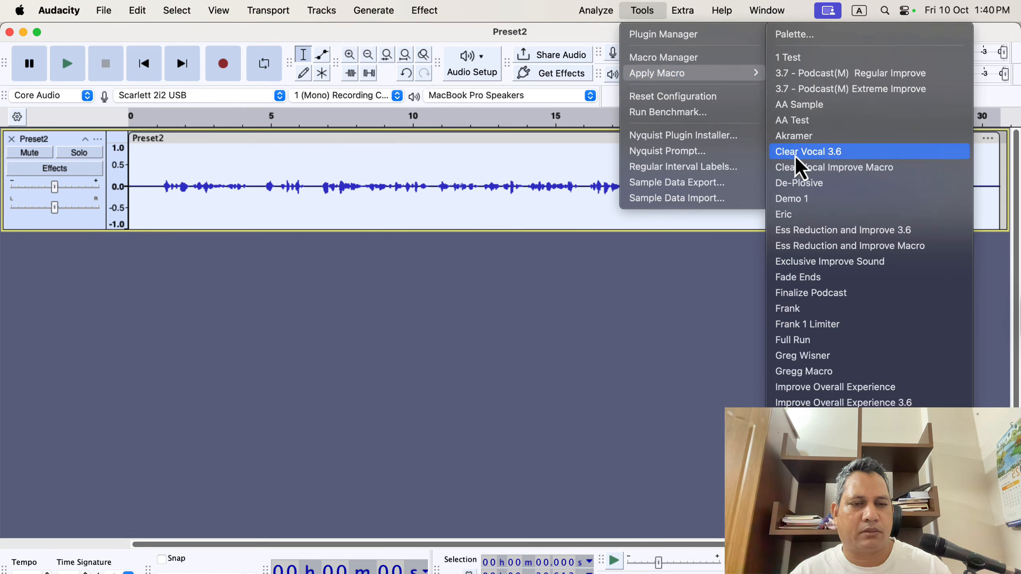
left_click(867, 155)
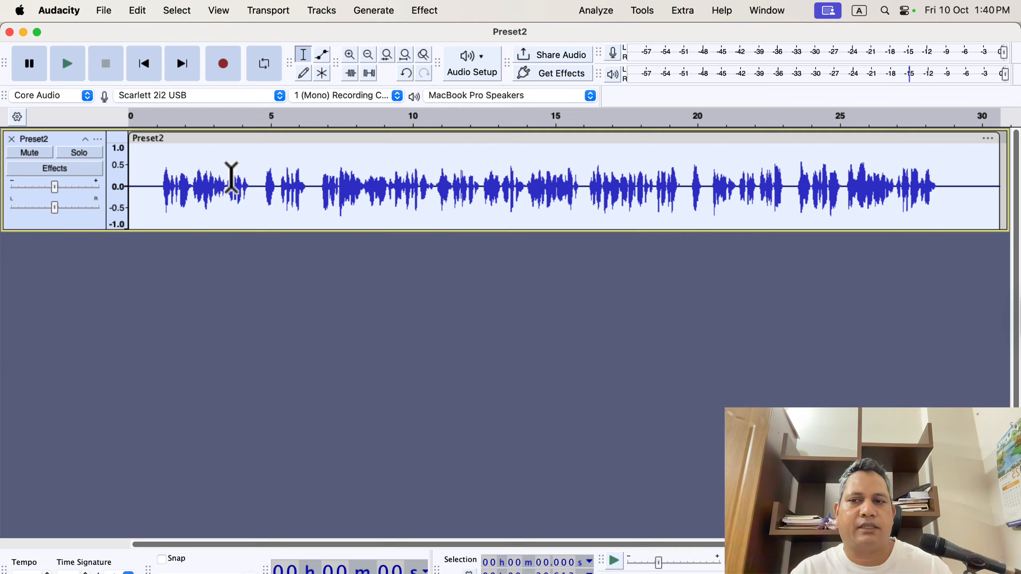
Step: Play the macro-processed recording from about 0.74 seconds to hear the improved voice
left_click(149, 169)
key("space")
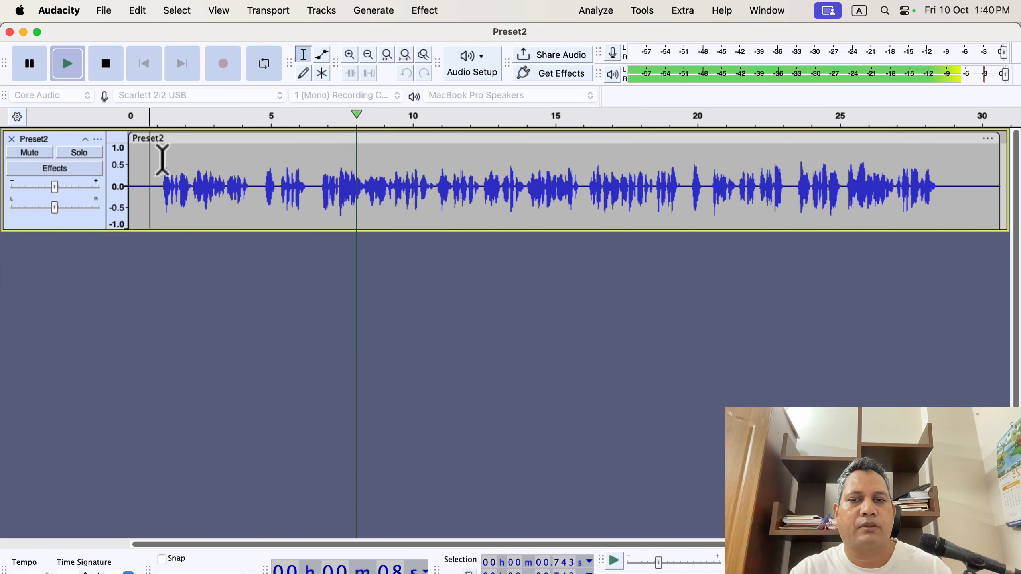
key("space")
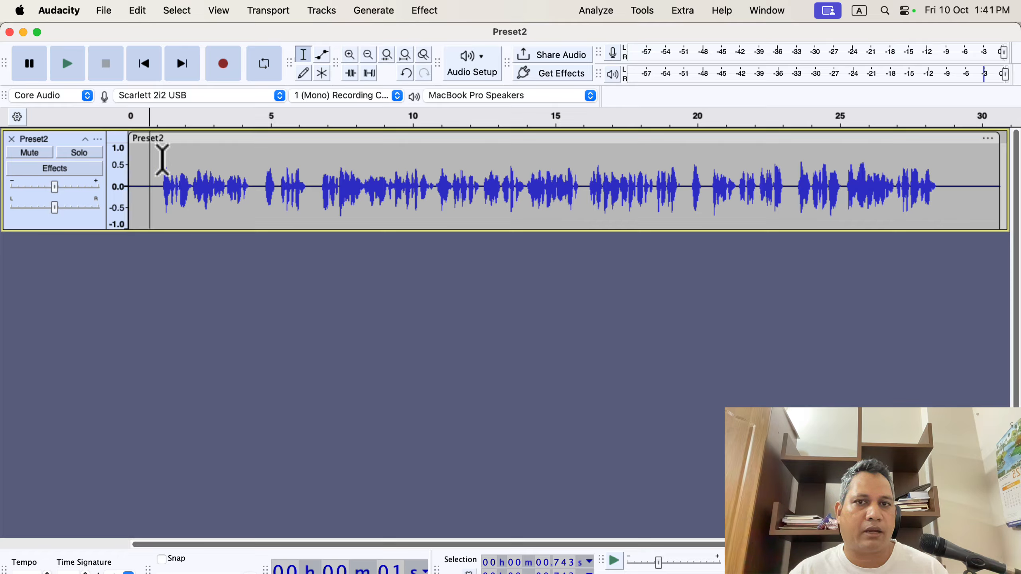
Step: Switch to Chrome and review the EQs and Macro Pack product page and the Audacity Bundle product page
key("super+Tab")
key("super+Tab")
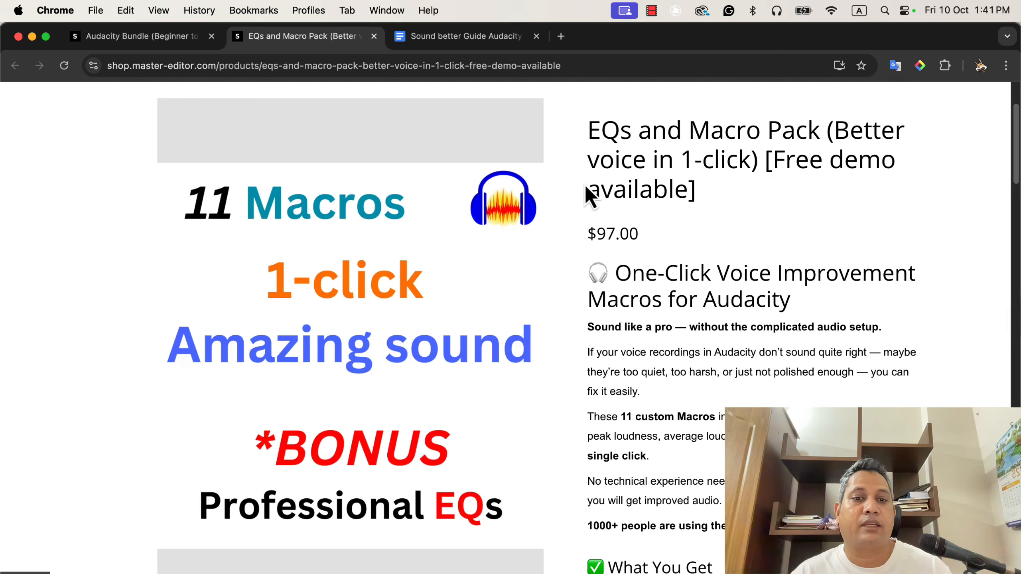
scroll(585, 184, "down", 15)
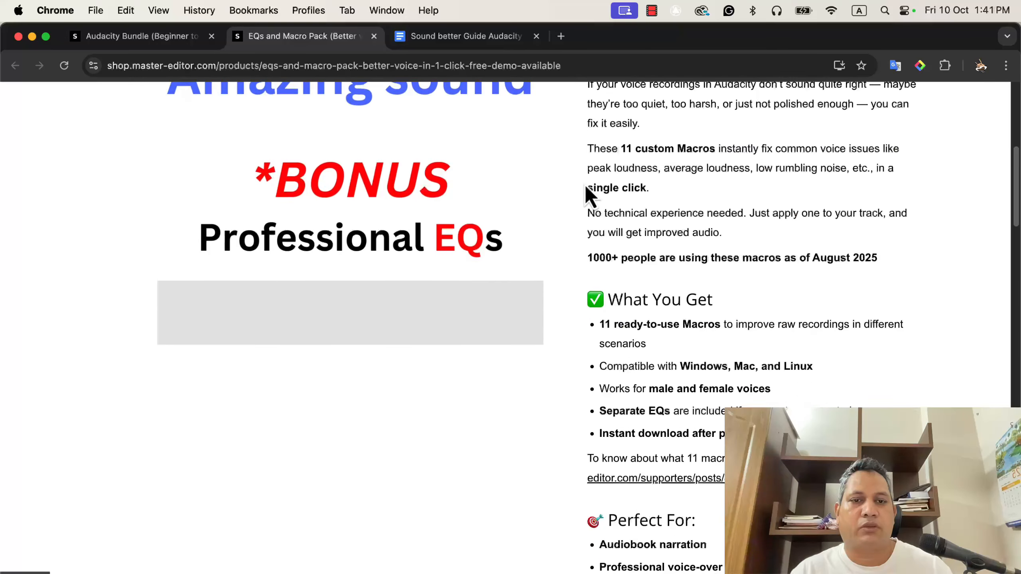
scroll(584, 184, "down", 6)
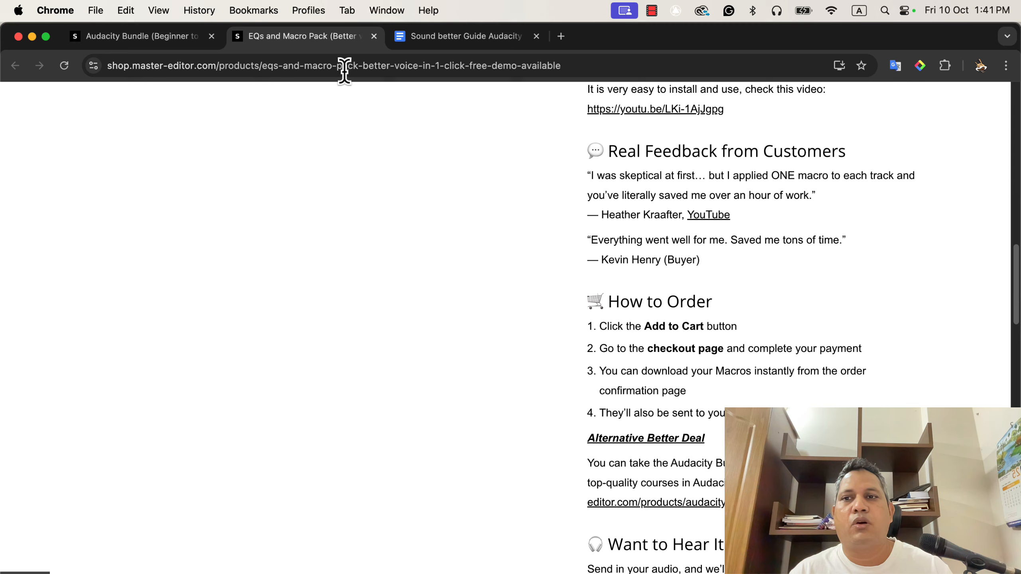
left_click(154, 38)
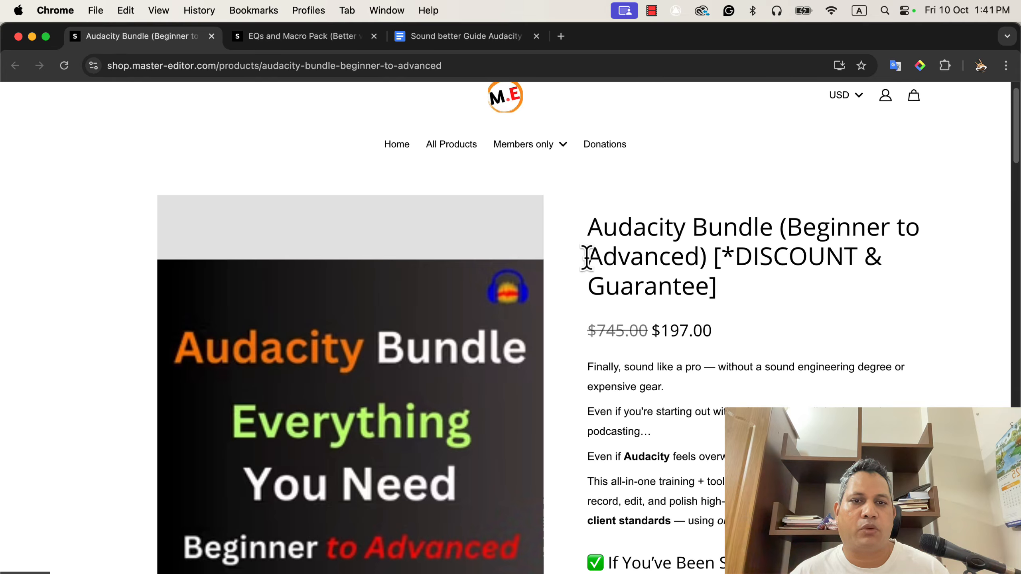
Step: Switch back to Audacity, undo the applied macro, and reselect the entire Preset2 clip
key("super+Tab")
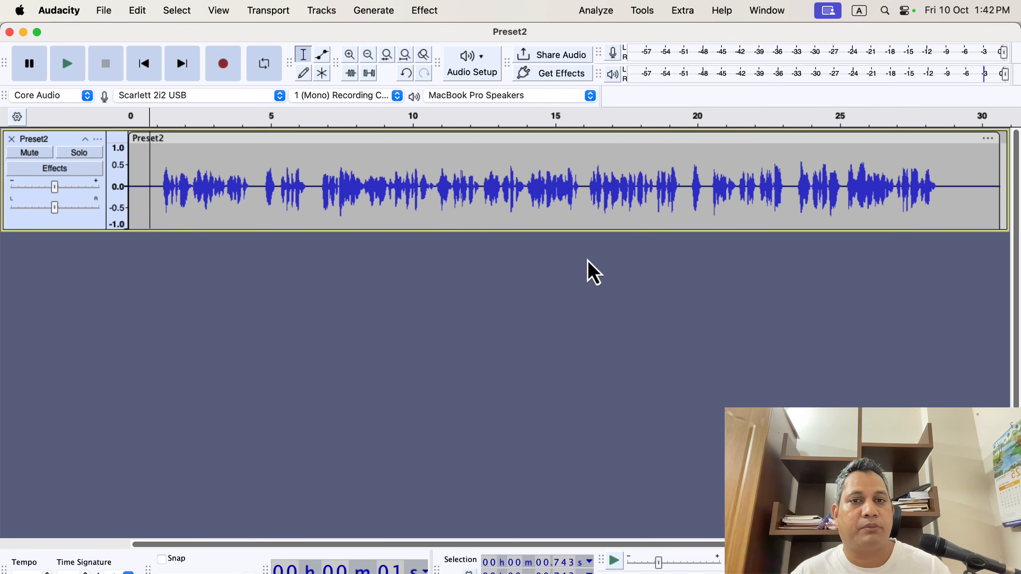
key("super+z")
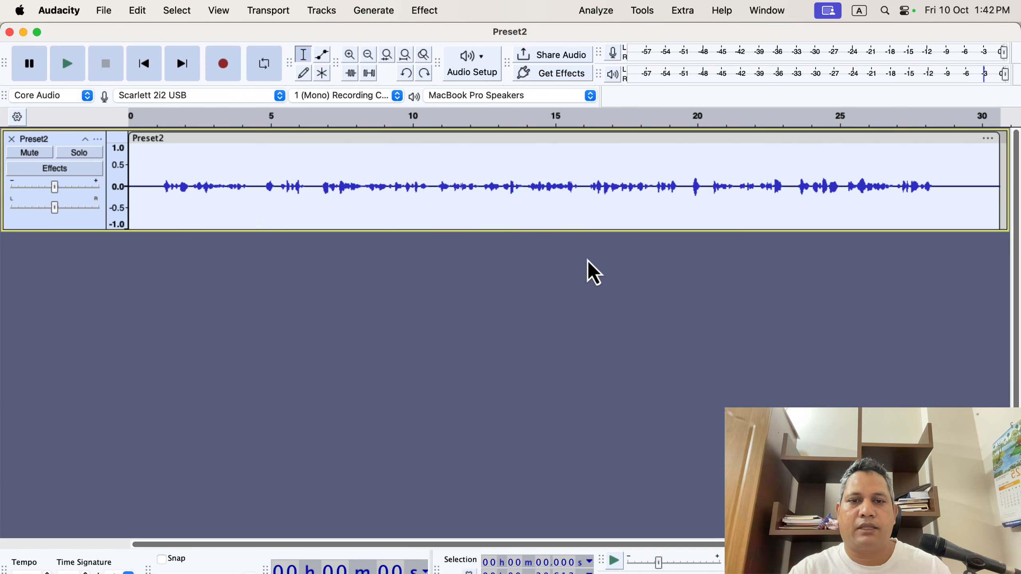
left_click(259, 255)
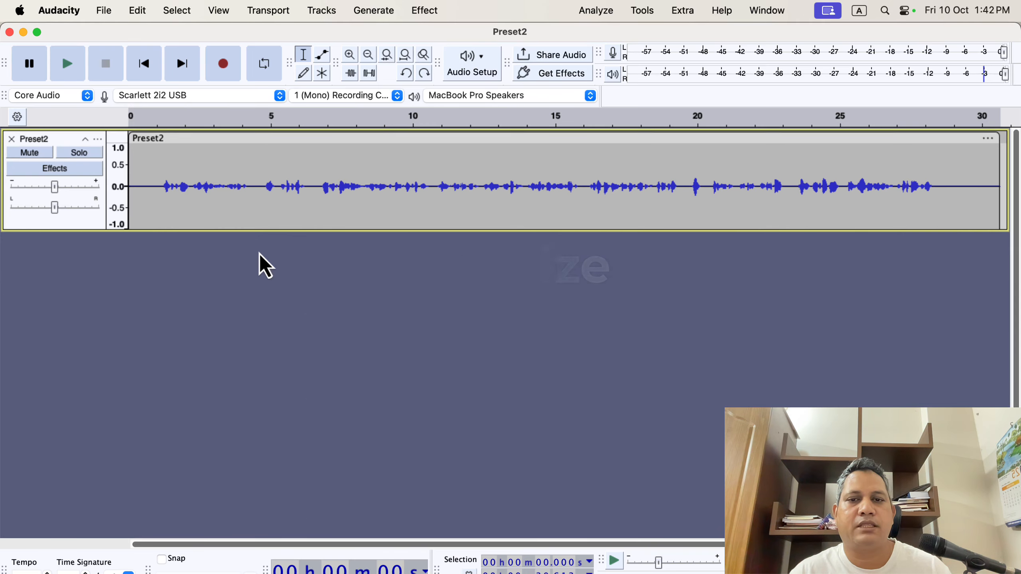
left_click(325, 173)
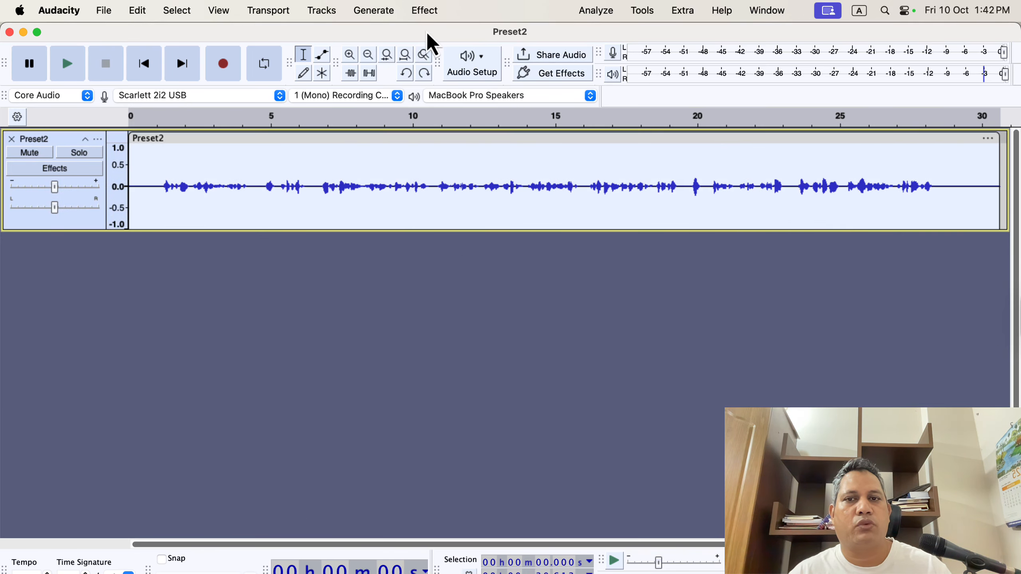
Step: Open the Normalize effect for the selected clip and load its factory preset
left_click(427, 12)
mouse_move(447, 124)
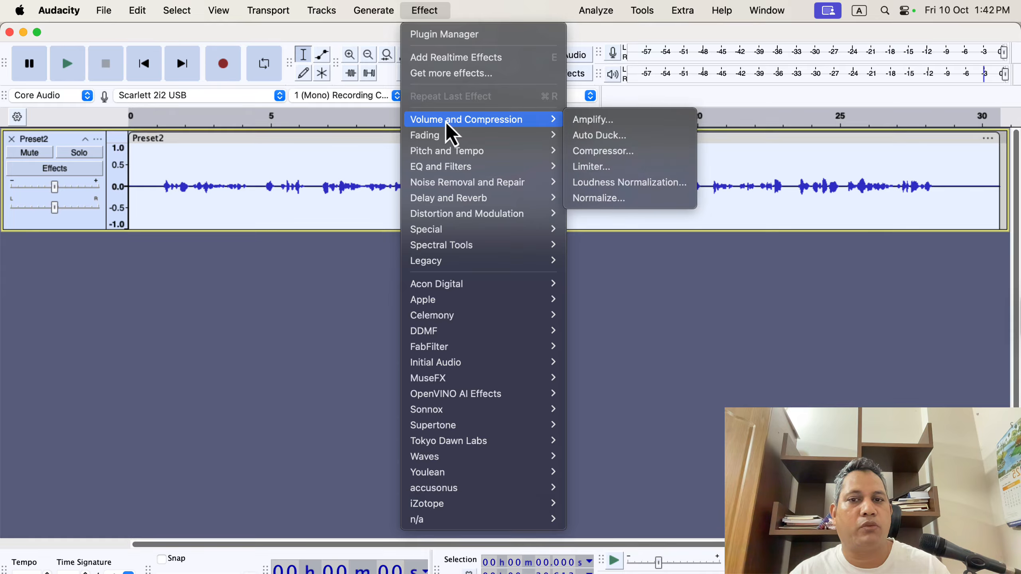
left_click(643, 200)
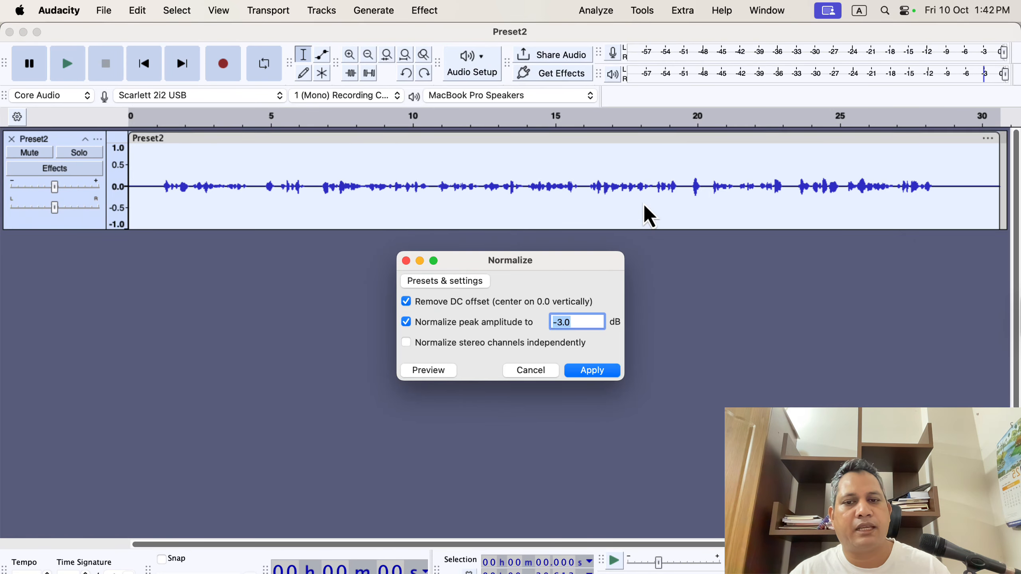
left_click(470, 281)
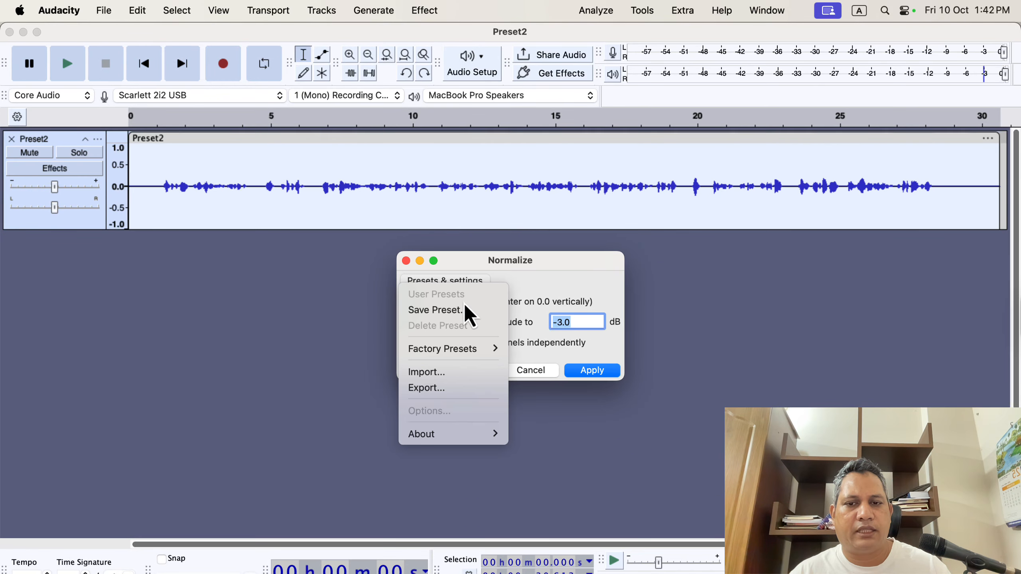
mouse_move(475, 347)
left_click(529, 348)
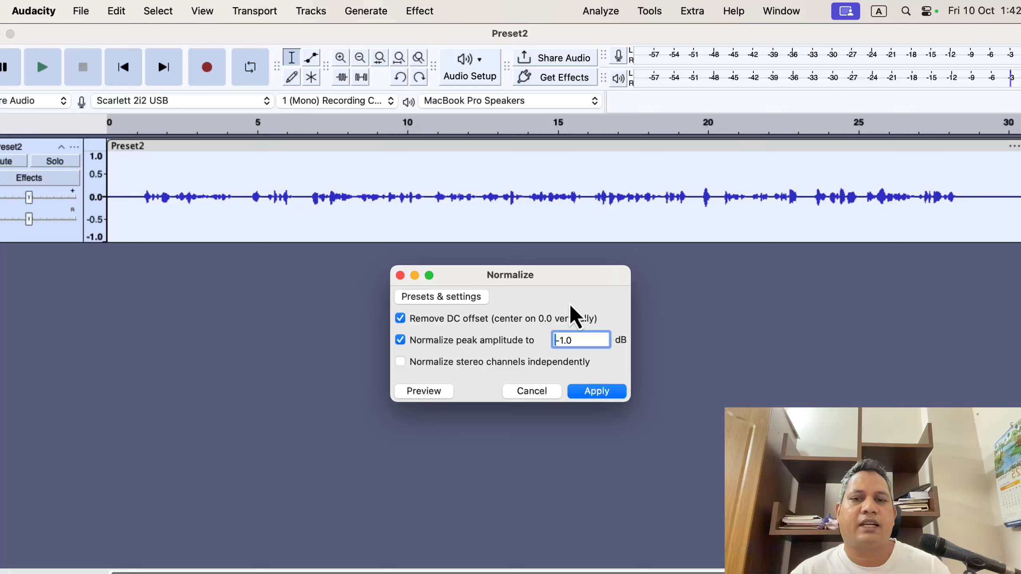
Step: Set the Normalize peak amplitude to -3.0 dB and close the effect without applying it
left_click(565, 341)
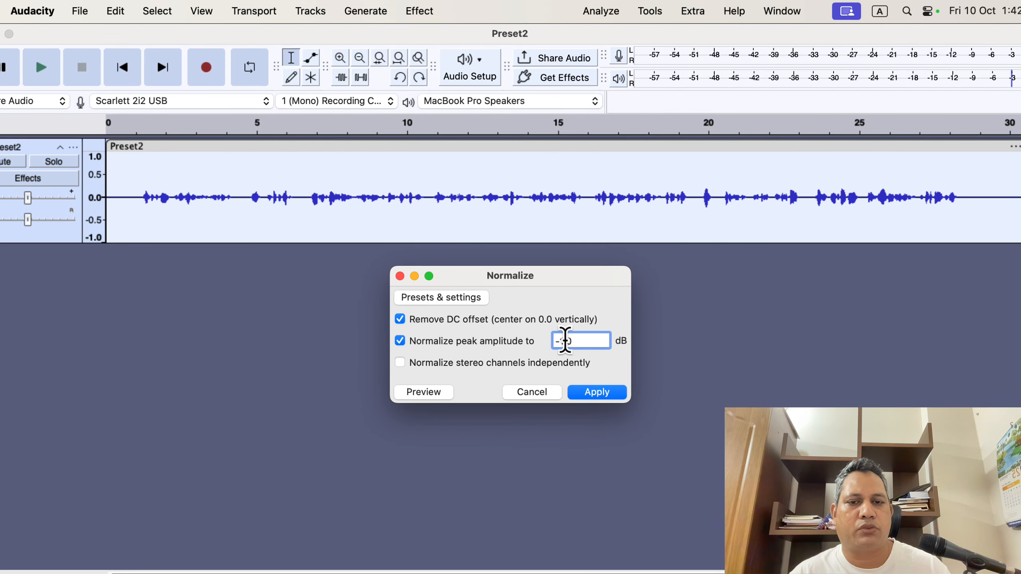
key("Delete")
key("Delete")
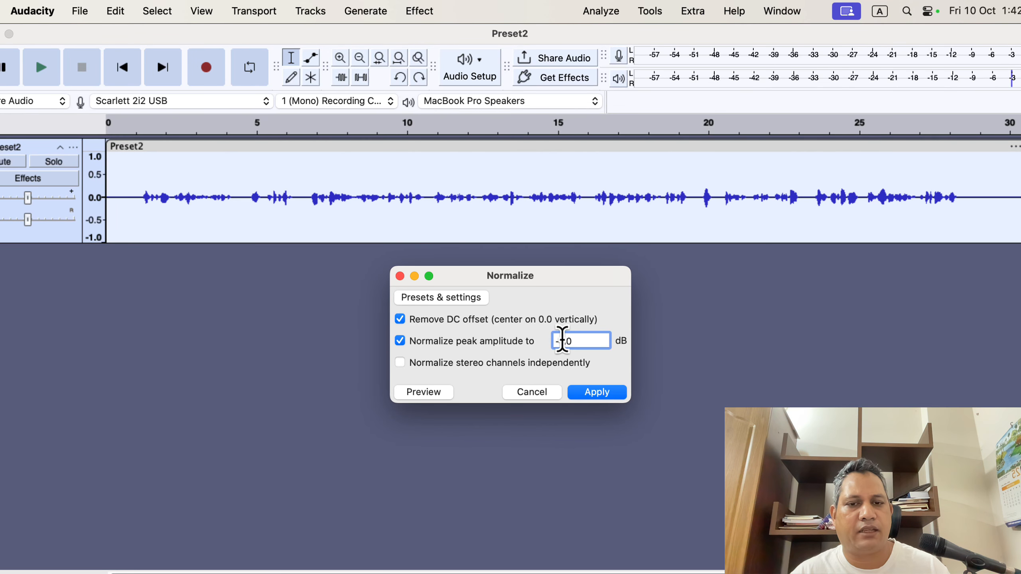
left_click(560, 339)
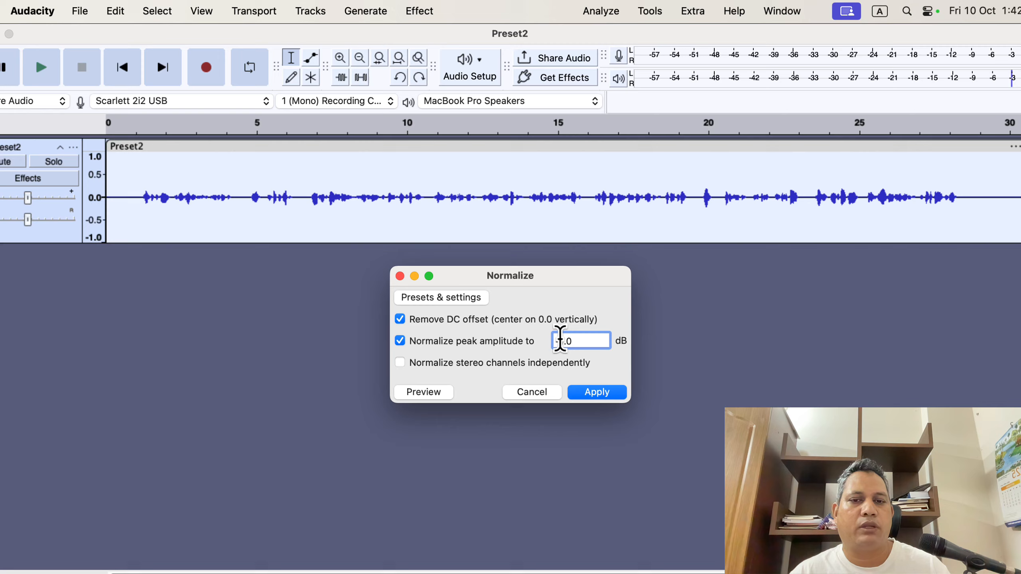
key("Delete")
type("3")
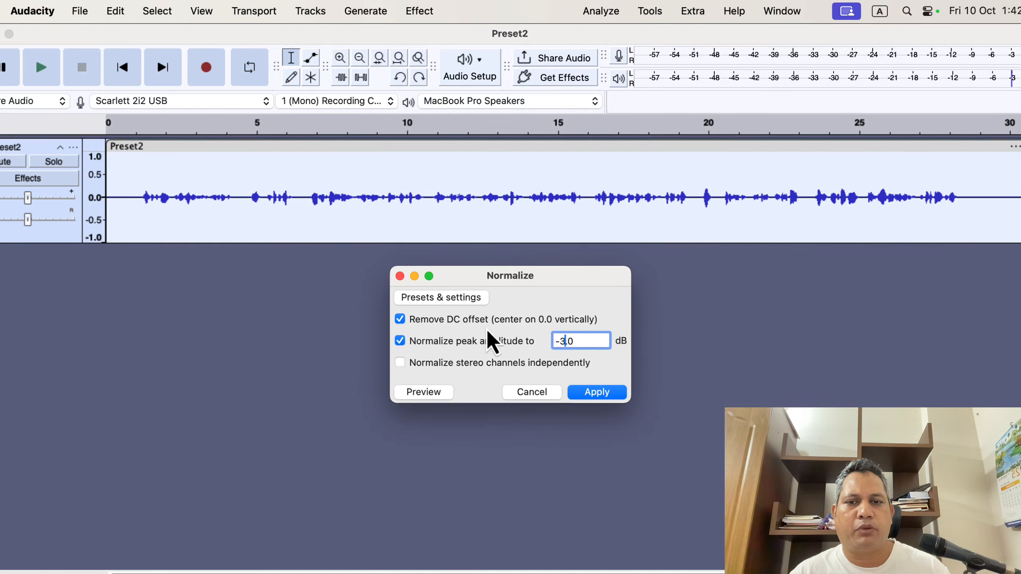
left_click(401, 277)
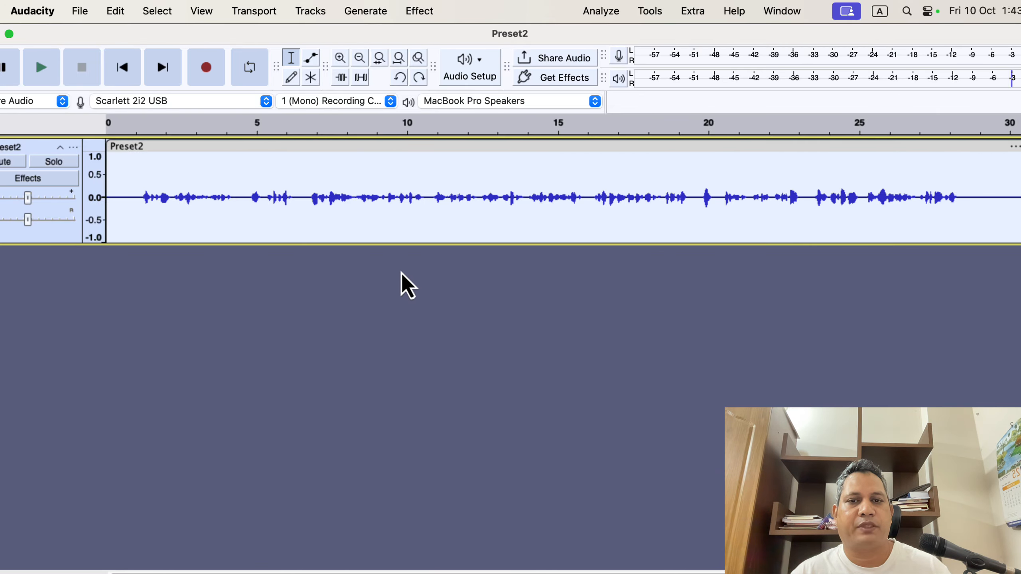
Step: Run ACX Check on the unprocessed clip to read its peak level, RMS level and noise floor
left_click(602, 12)
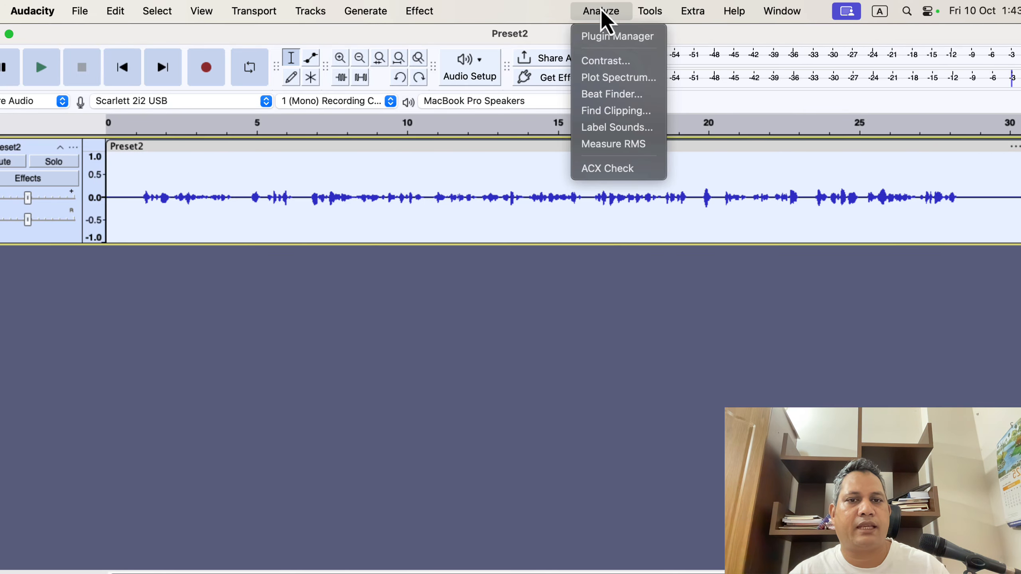
left_click(635, 175)
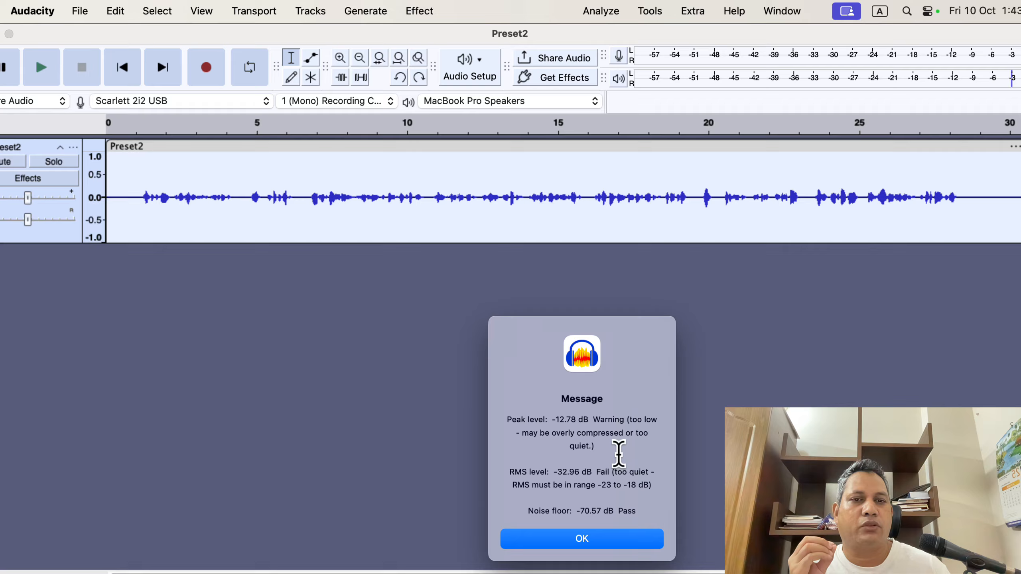
left_click(586, 538)
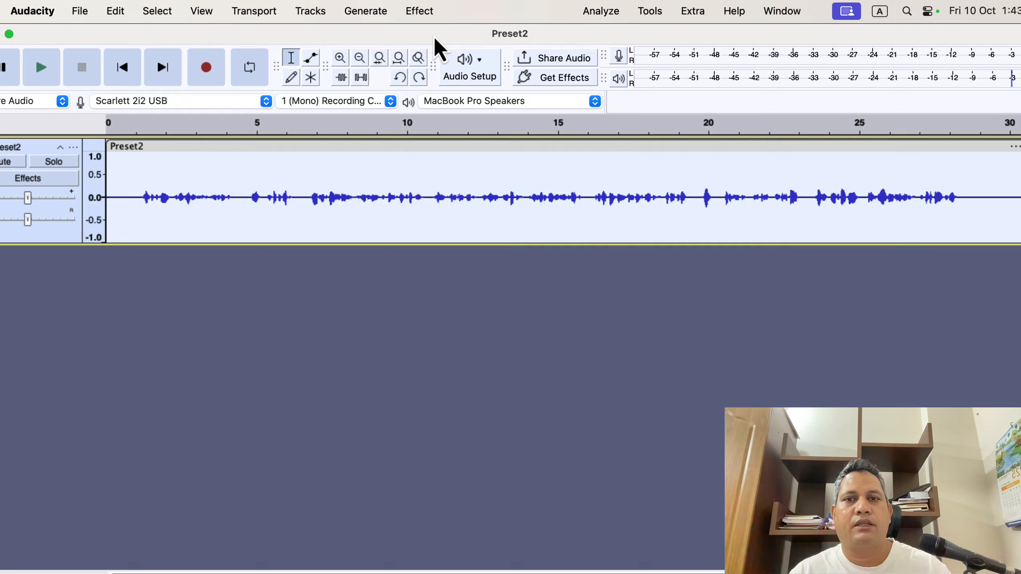
Step: Normalize the selected clip to a peak amplitude of -3.0 dB with DC offset removal enabled
left_click(420, 12)
mouse_move(570, 128)
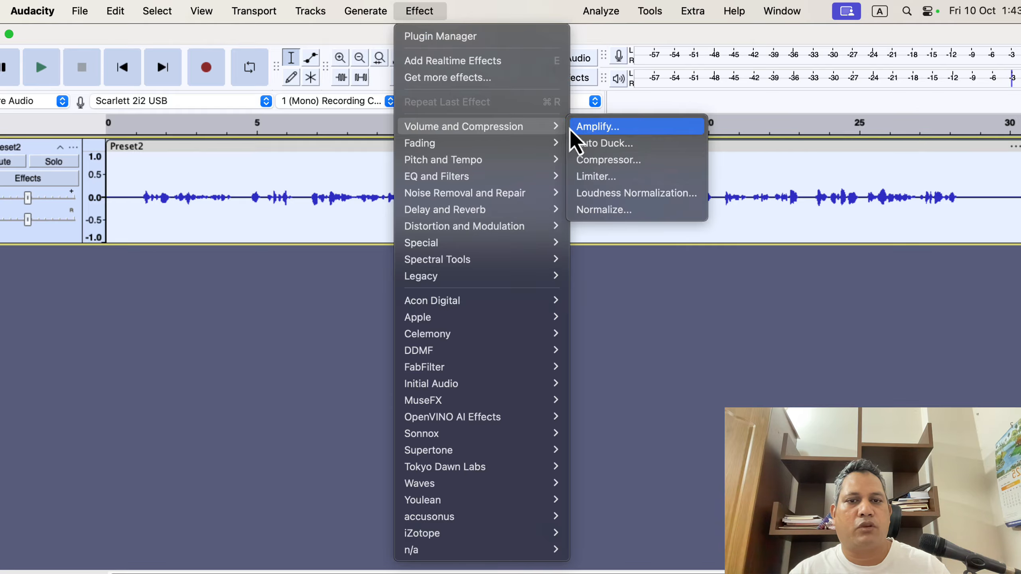
left_click(582, 217)
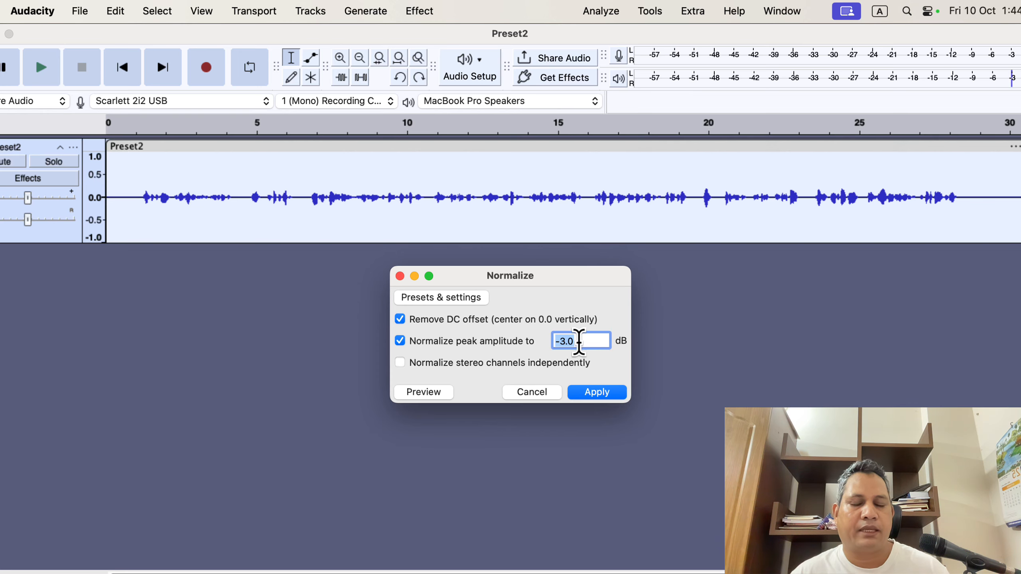
left_click(598, 392)
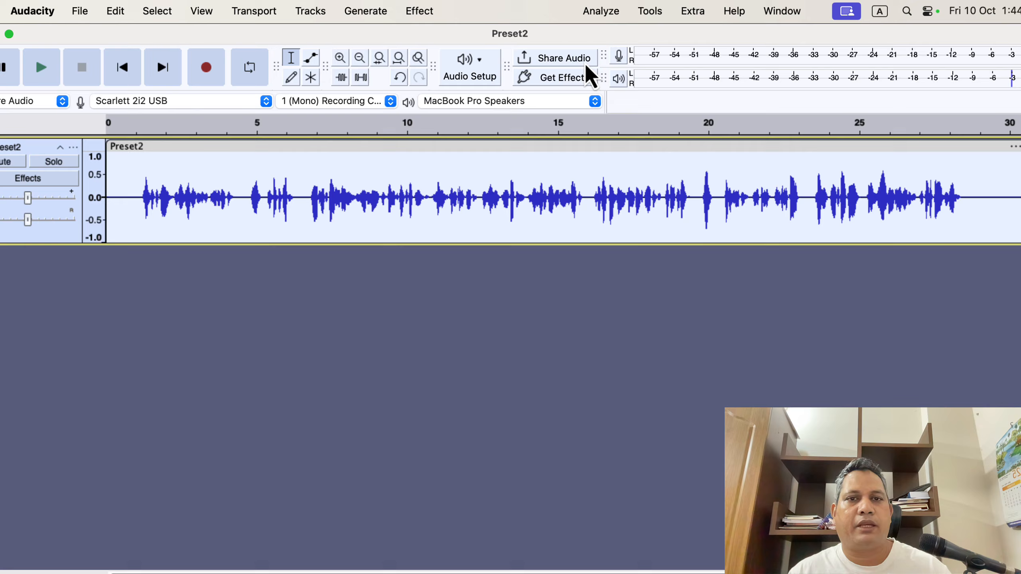
Step: Run ACX Check on the normalized clip to examine its new peak, RMS and noise floor levels
left_click(597, 12)
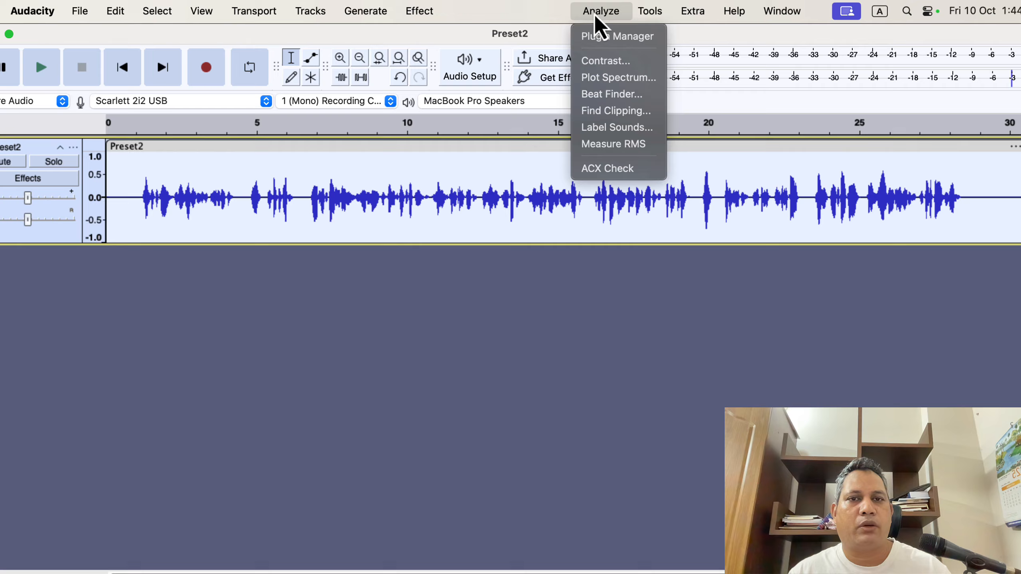
left_click(654, 171)
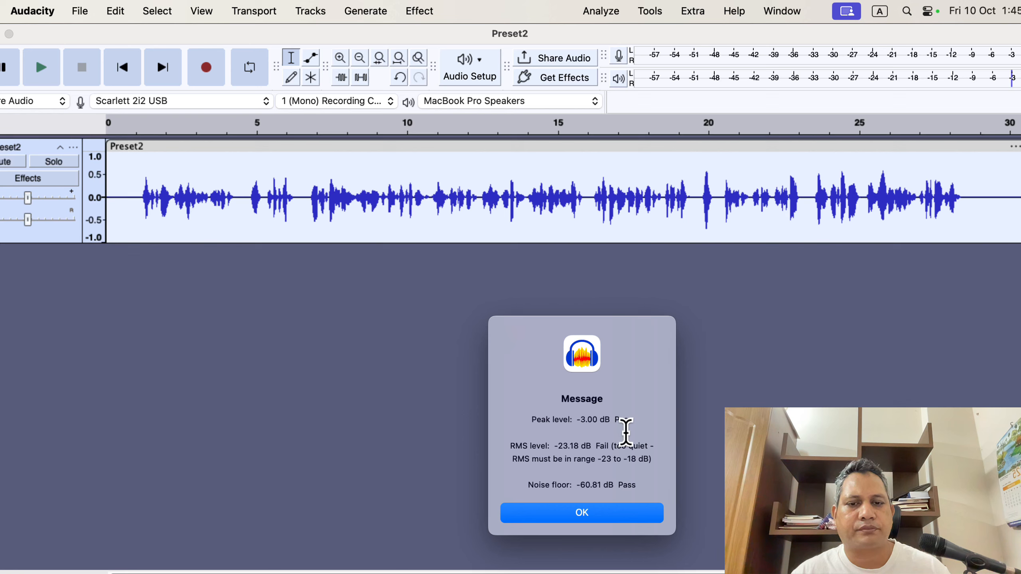
left_click(603, 513)
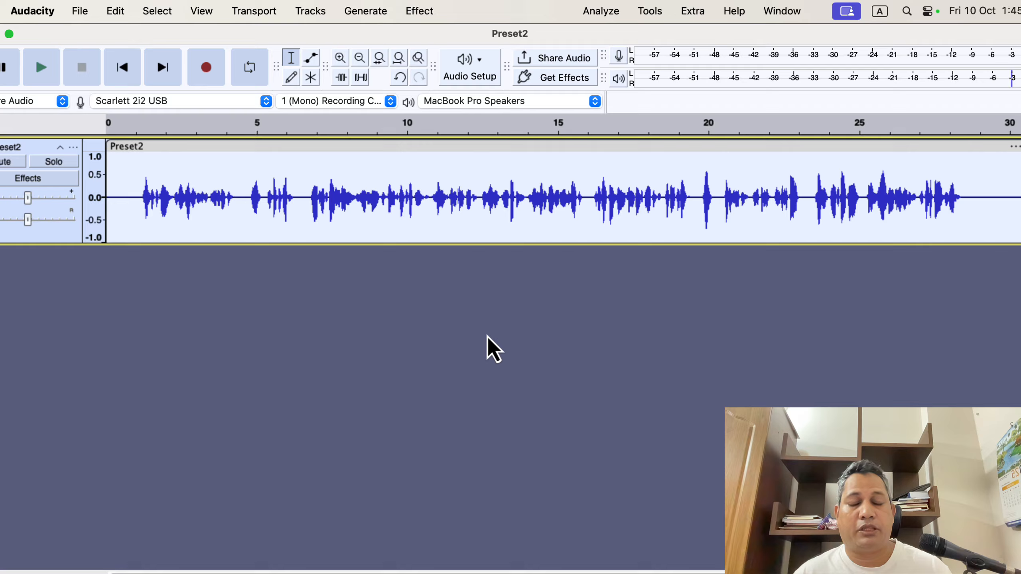
Step: Repeat the ACX Check on the normalized clip to recheck its RMS level and noise floor, then dismiss the report
left_click(599, 11)
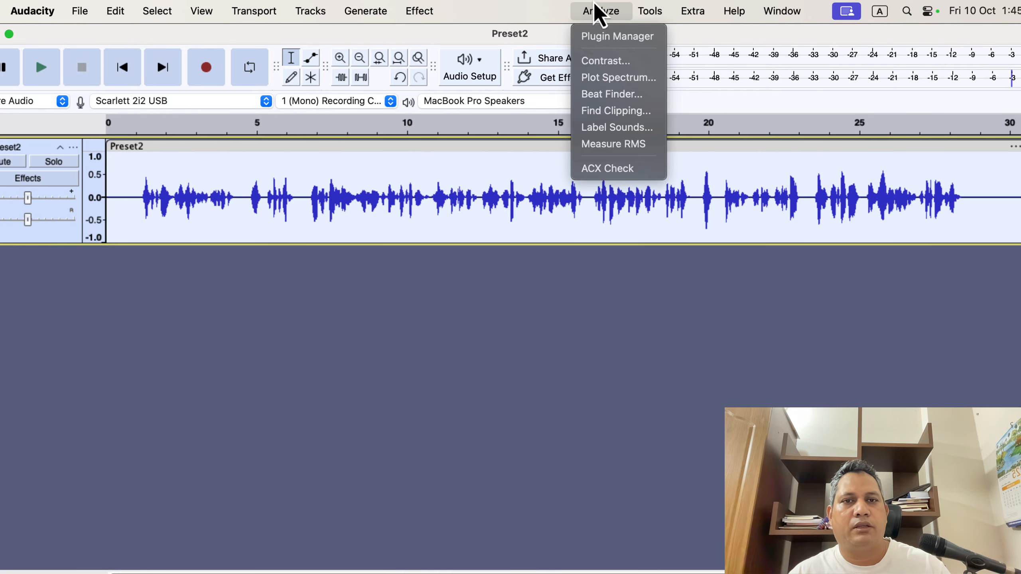
left_click(611, 166)
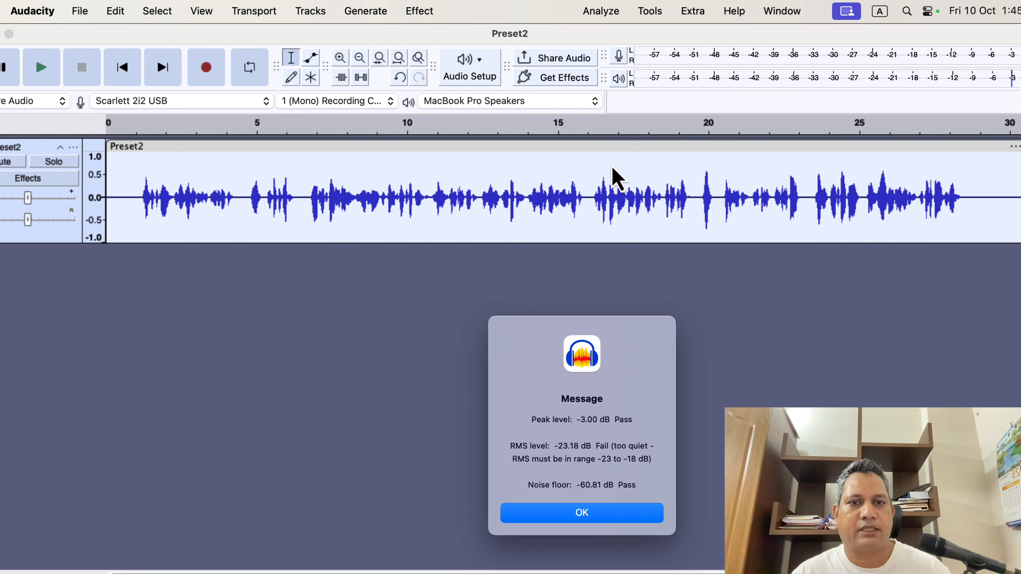
left_click(588, 522)
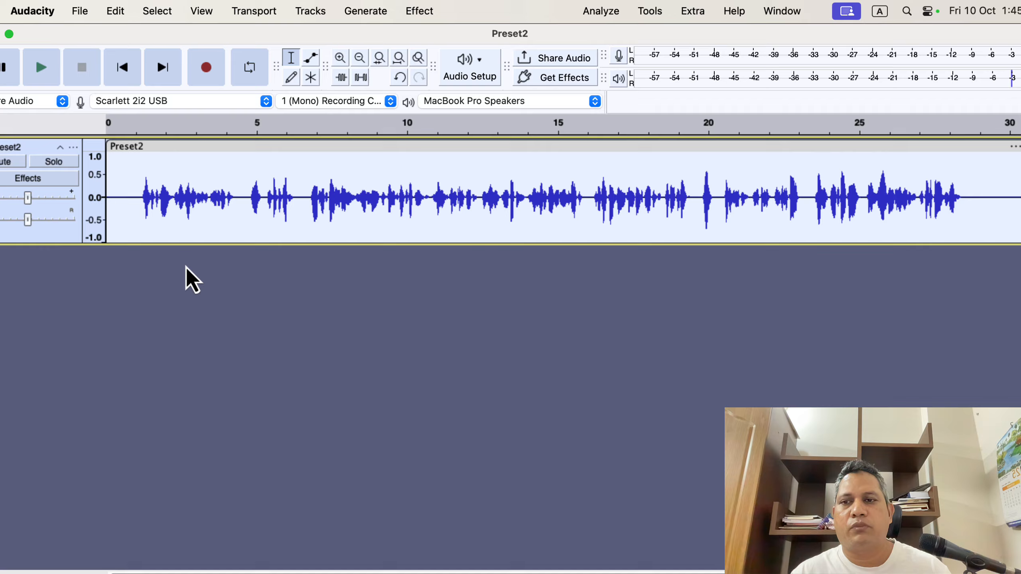
Step: Select the silent opening of about one second before the speech and capture it as the Noise Reduction noise profile
left_click_drag(140, 201, 106, 201)
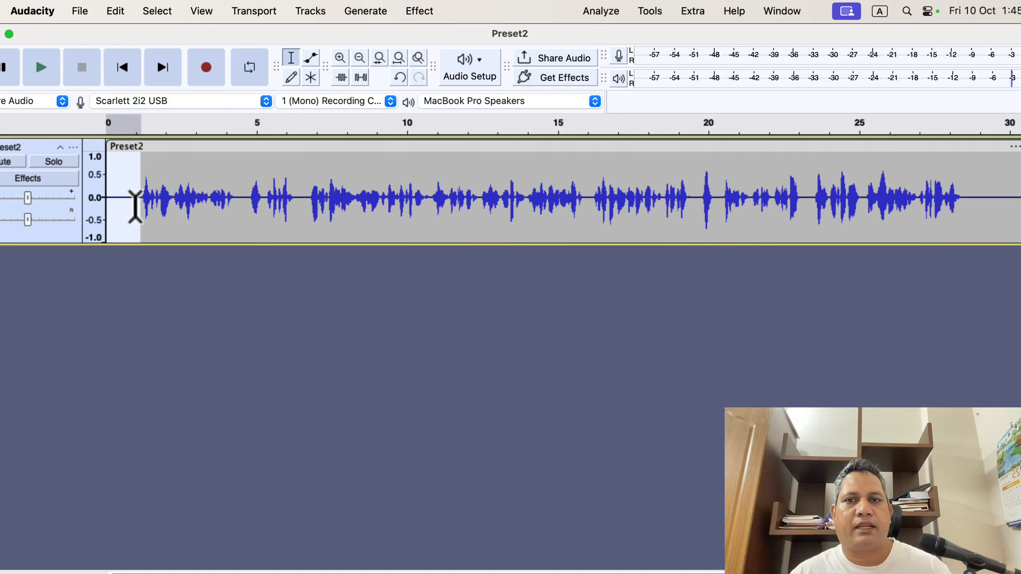
left_click(417, 12)
mouse_move(440, 125)
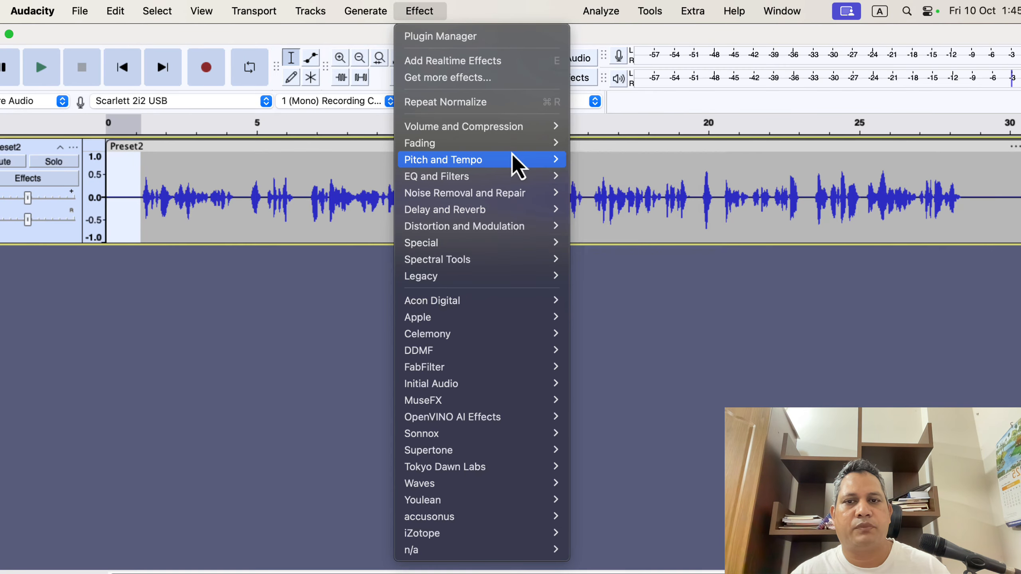
mouse_move(512, 157)
mouse_move(499, 194)
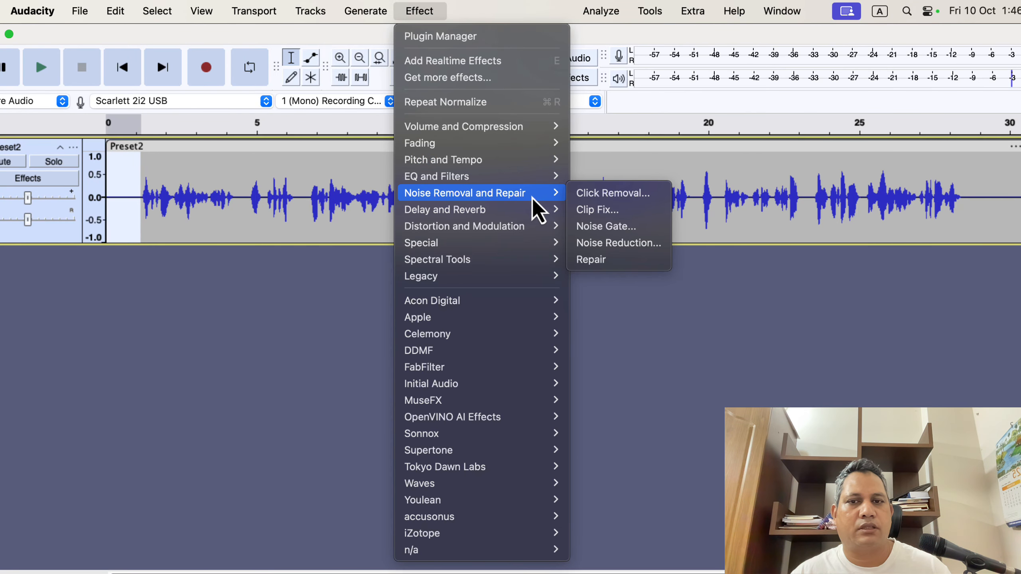
left_click(606, 244)
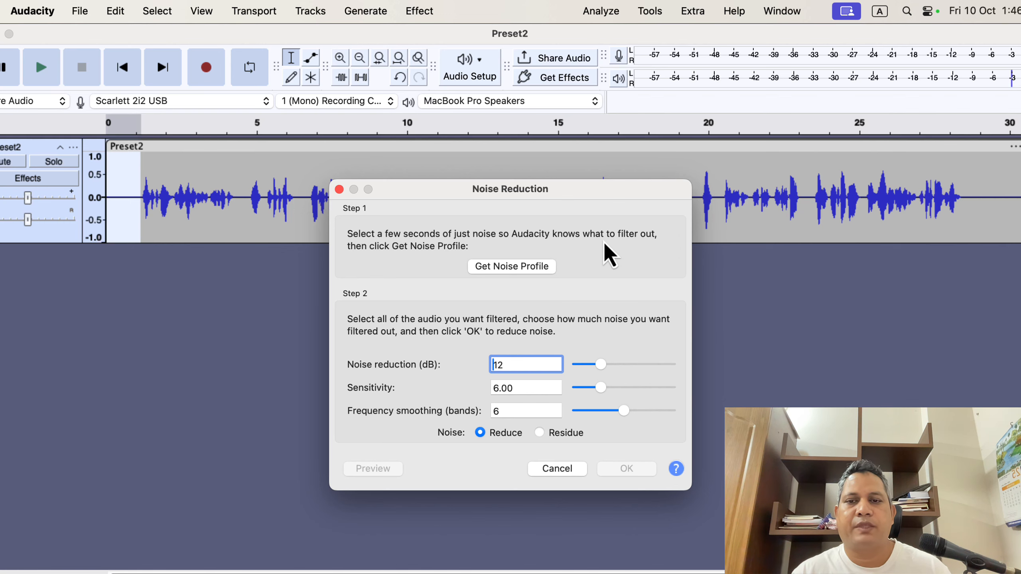
left_click(509, 266)
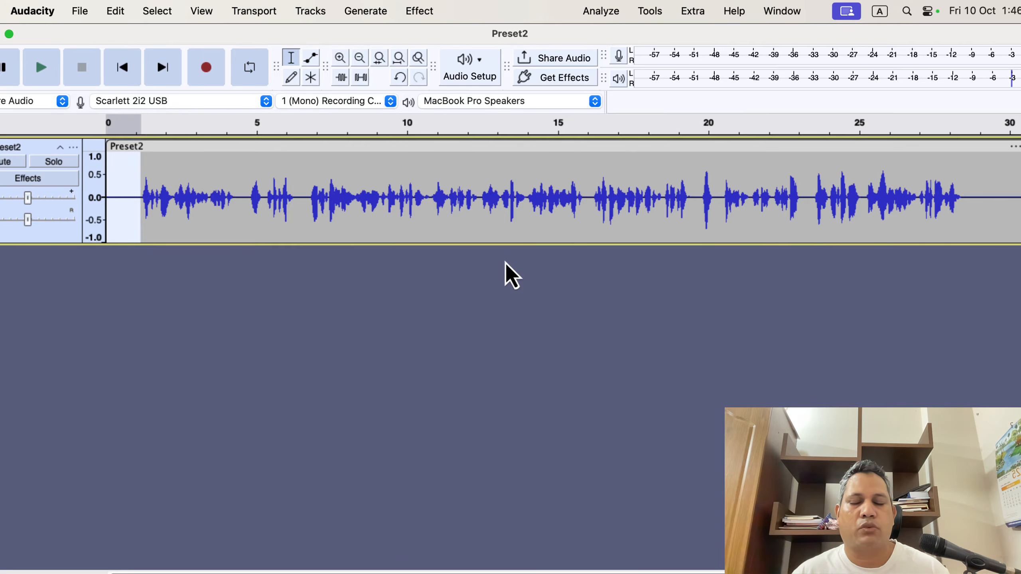
Step: Select the whole clip, reopen Noise Reduction, try different sensitivity values and set the sensitivity to 6
double_click(449, 204)
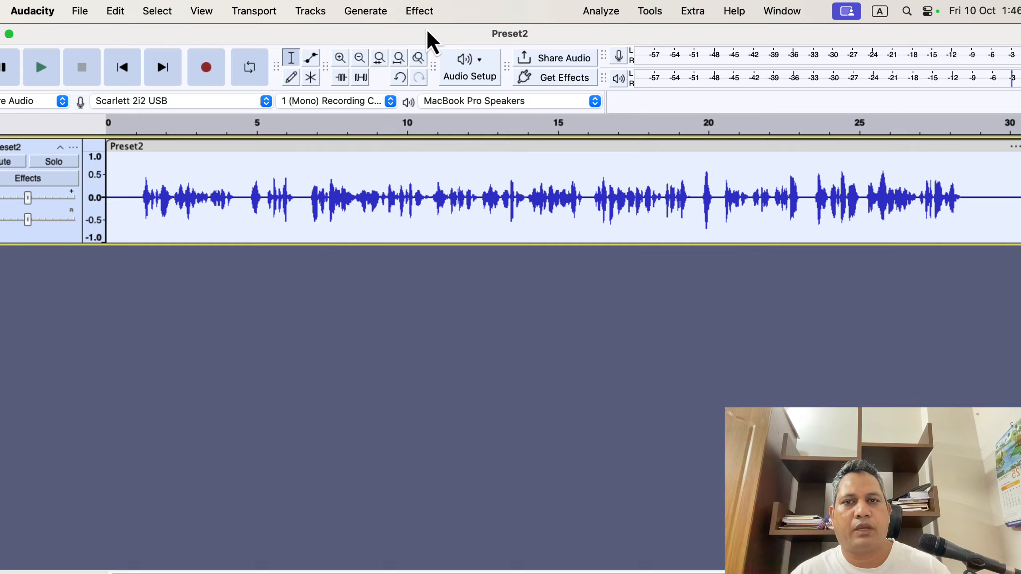
left_click(427, 13)
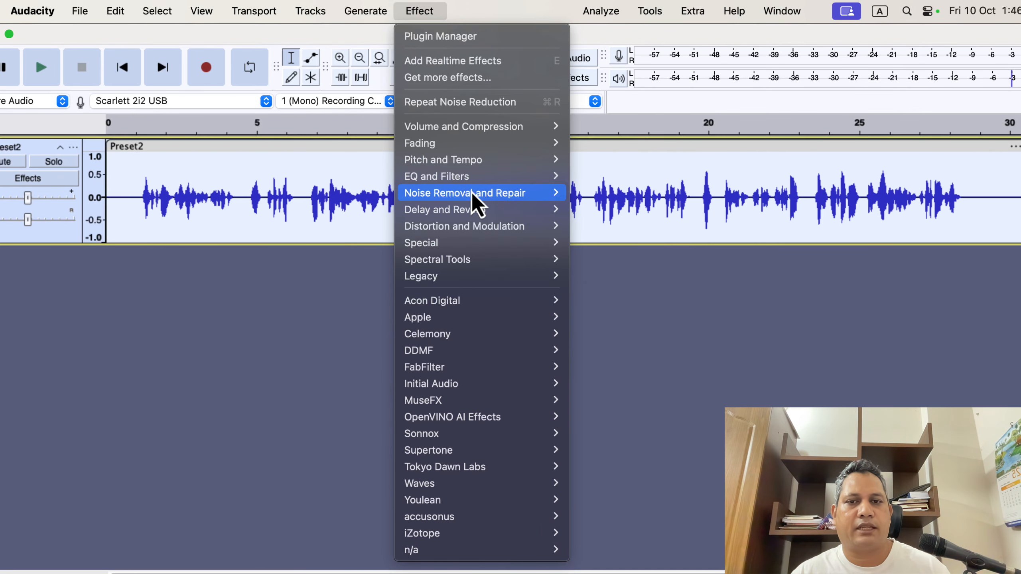
mouse_move(472, 193)
left_click(619, 241)
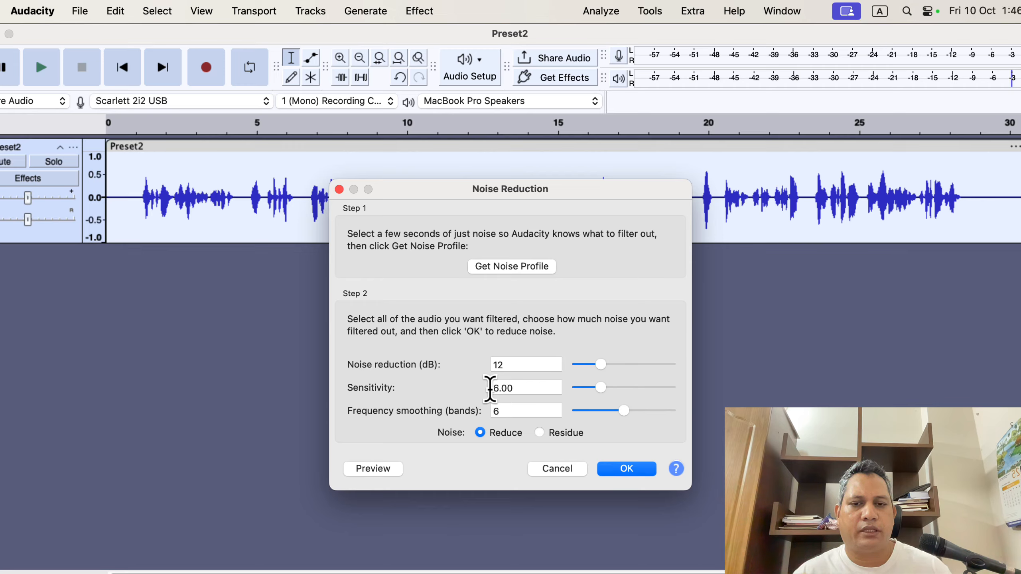
left_click_drag(599, 388, 683, 394)
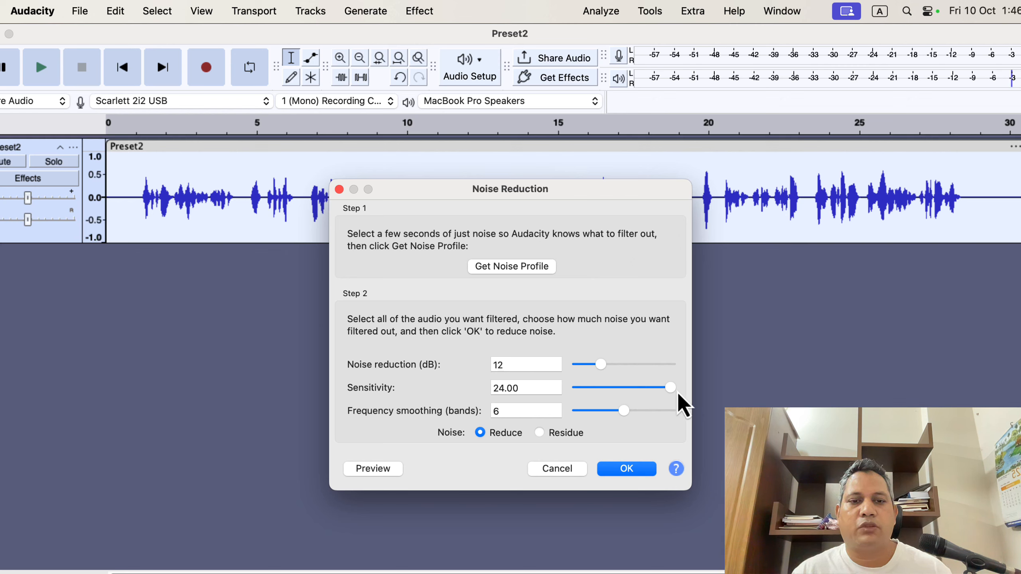
left_click_drag(669, 387, 596, 389)
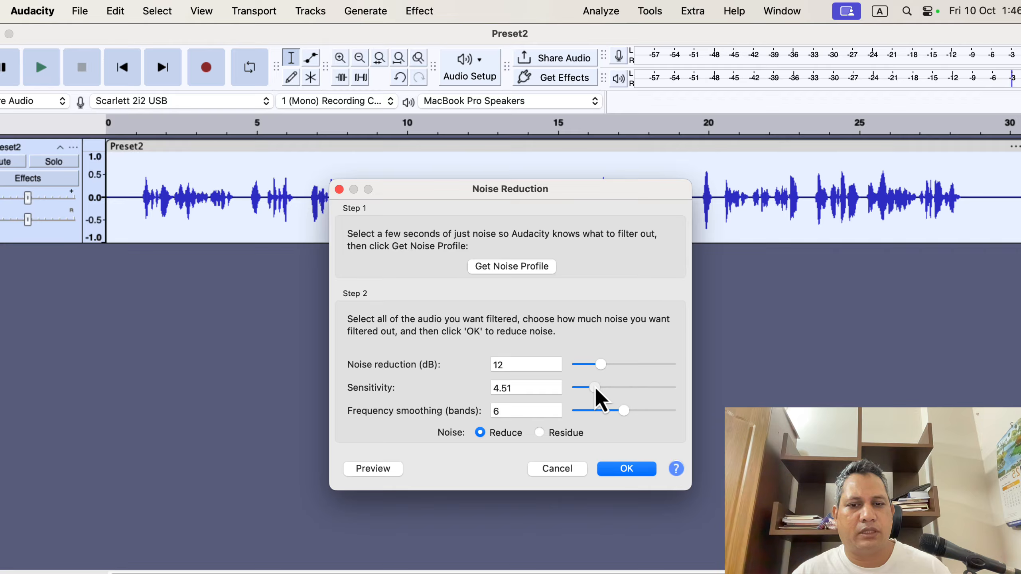
left_click(540, 387)
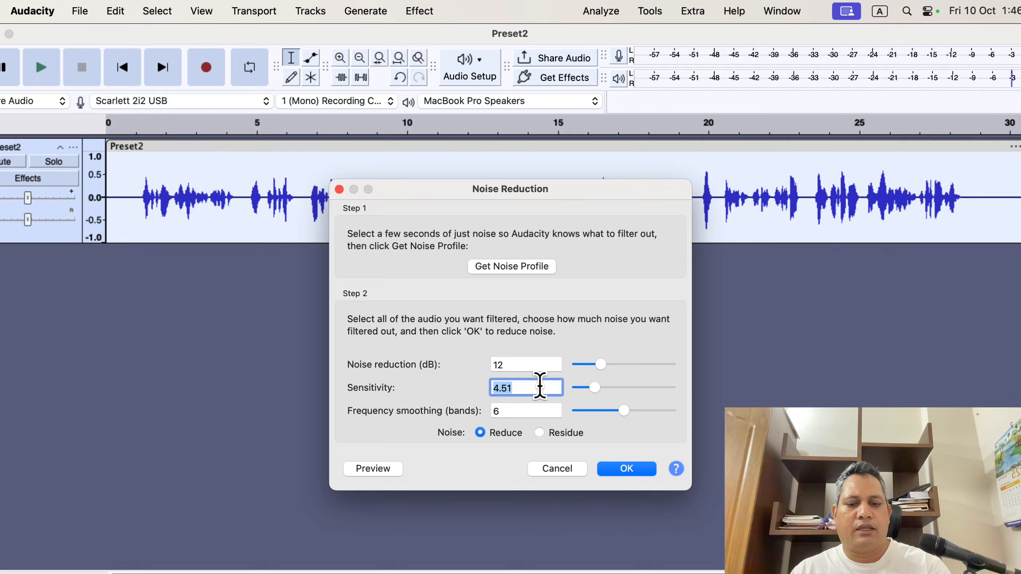
type("6")
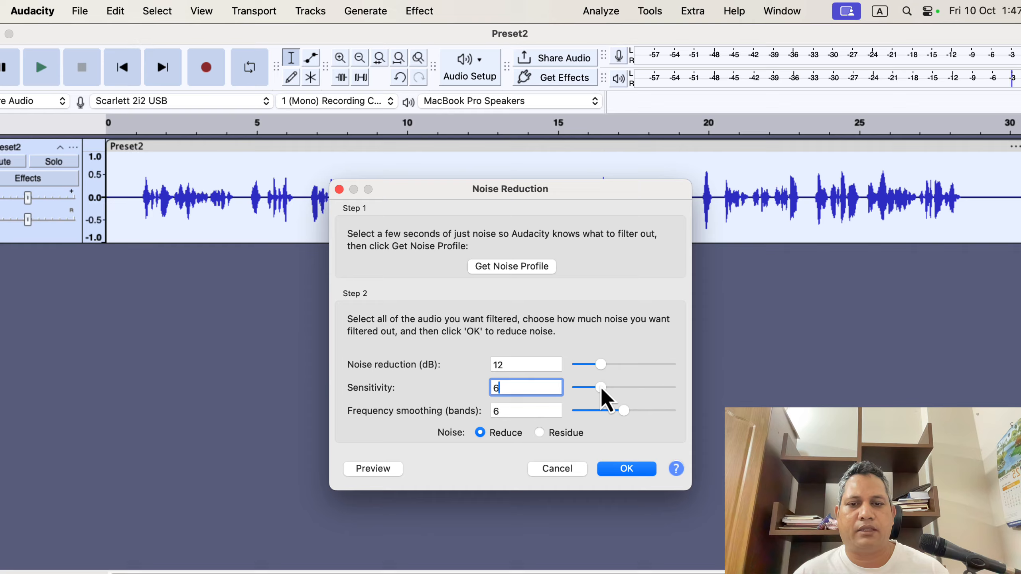
Step: Set the noise reduction amount to 12 dB and apply the effect to the whole clip
left_click(514, 410)
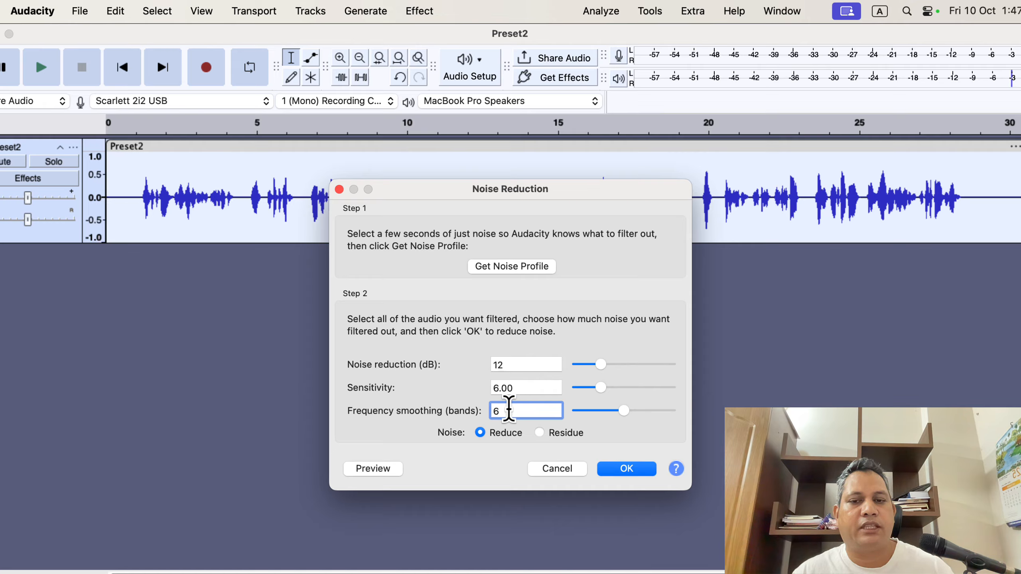
left_click(514, 366)
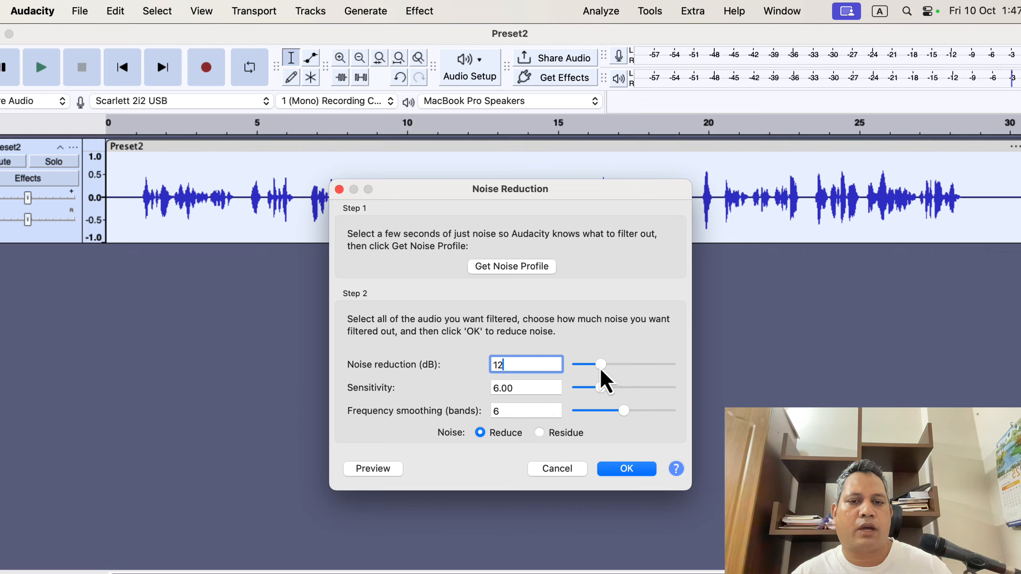
left_click_drag(600, 368, 588, 367)
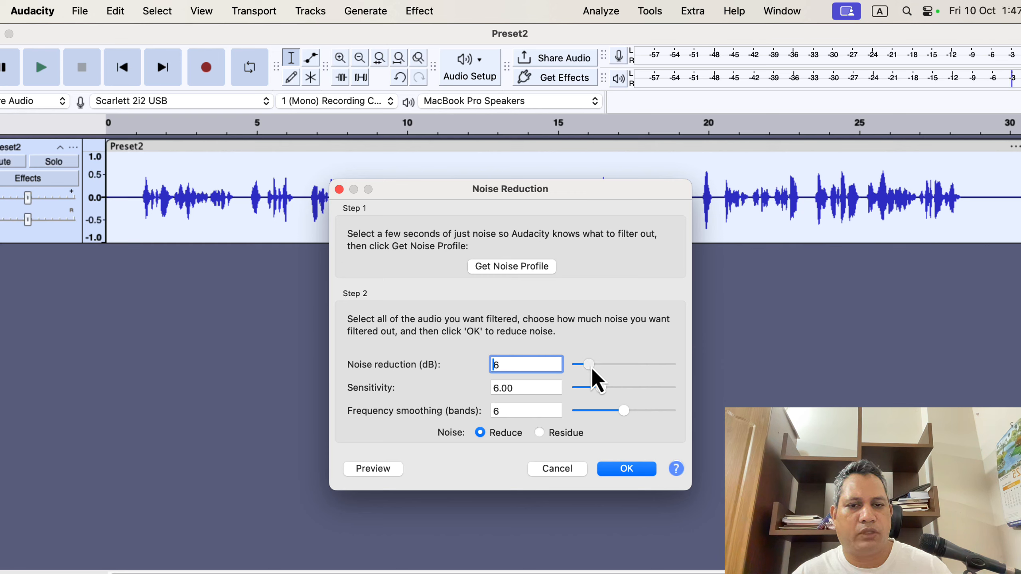
left_click(599, 369)
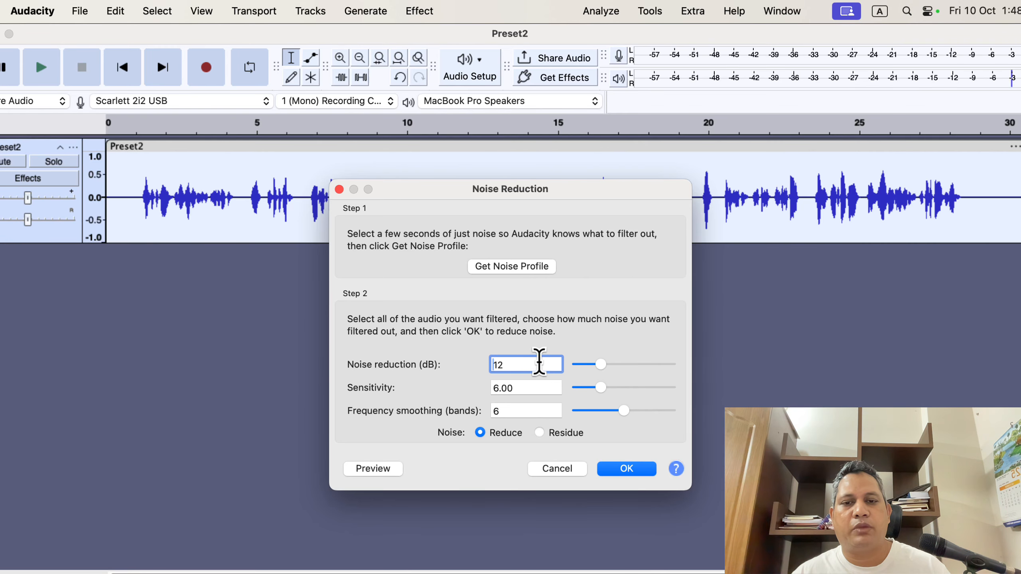
left_click(625, 470)
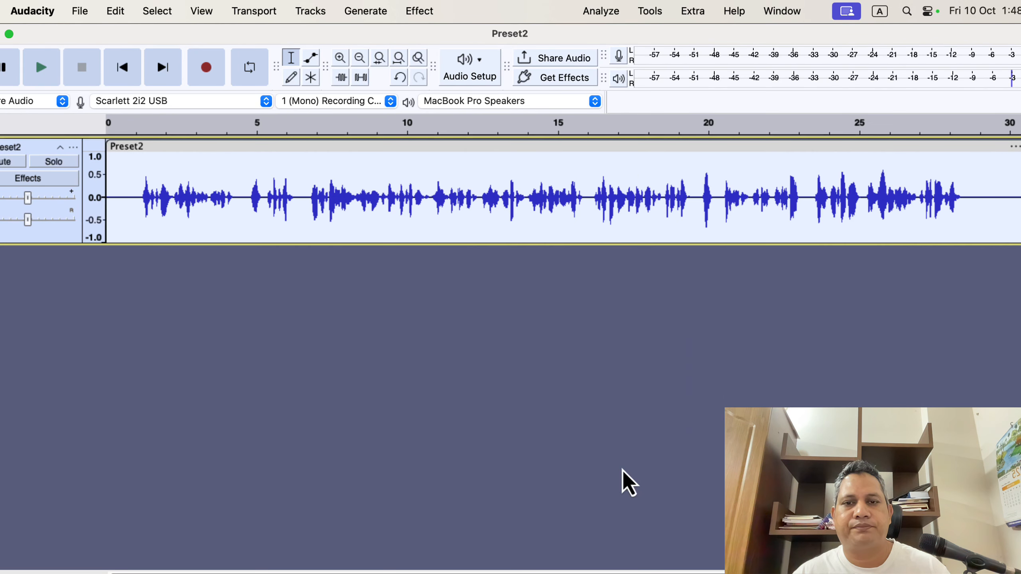
Step: Run ACX Check on the noise-reduced clip to examine its peak, RMS and noise floor levels
left_click(603, 12)
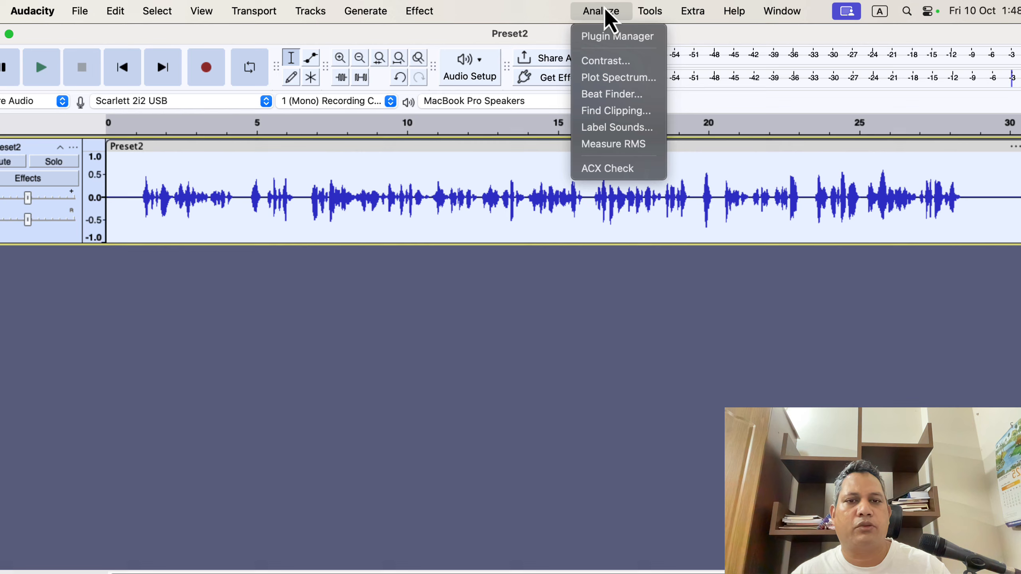
left_click(619, 165)
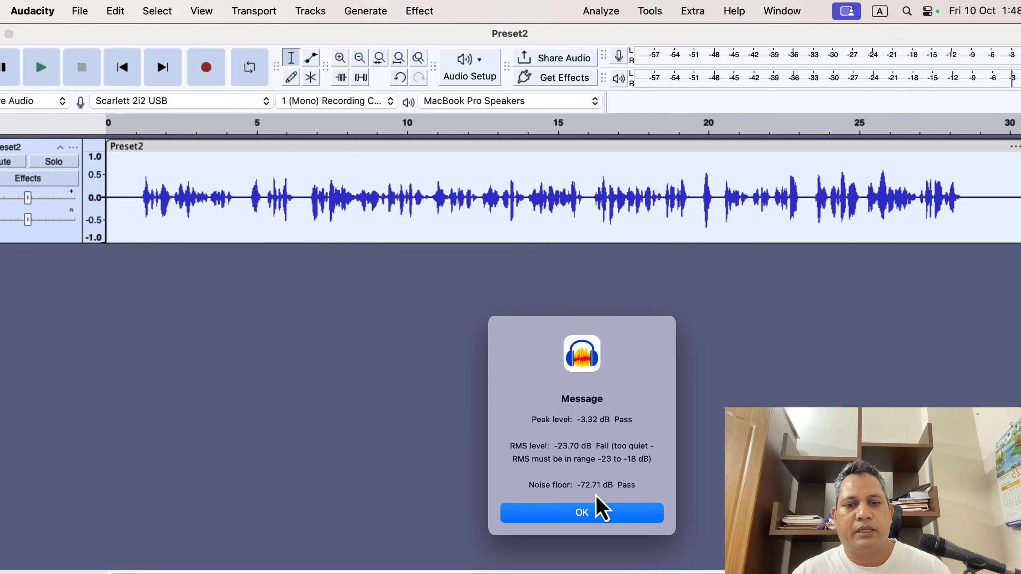
left_click(588, 508)
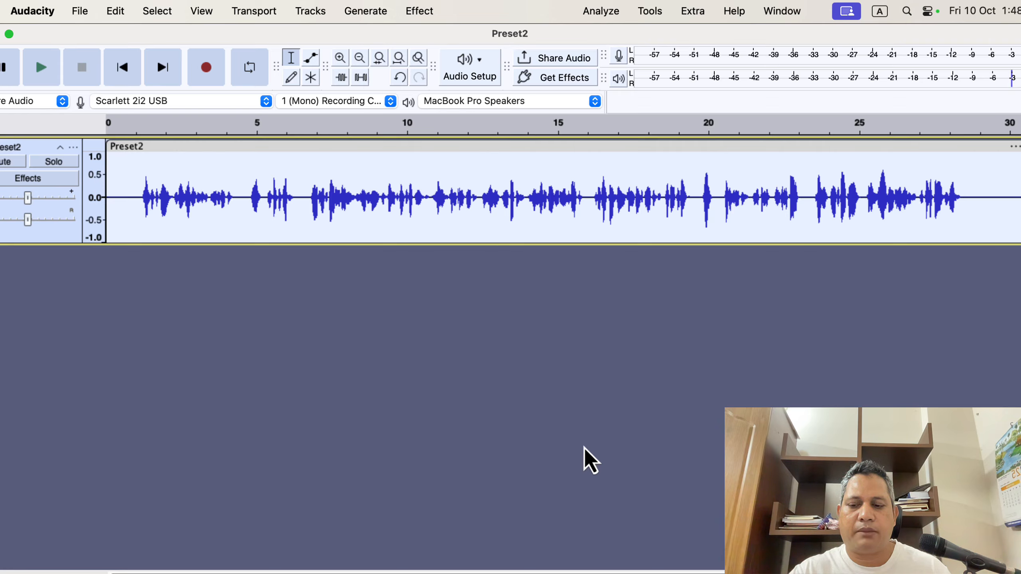
Step: Switch to Chrome and read through the Sound better Guide Audacity 3.7.5 document down to Step 3, EQ or High-Pass Filter
key("super+Tab")
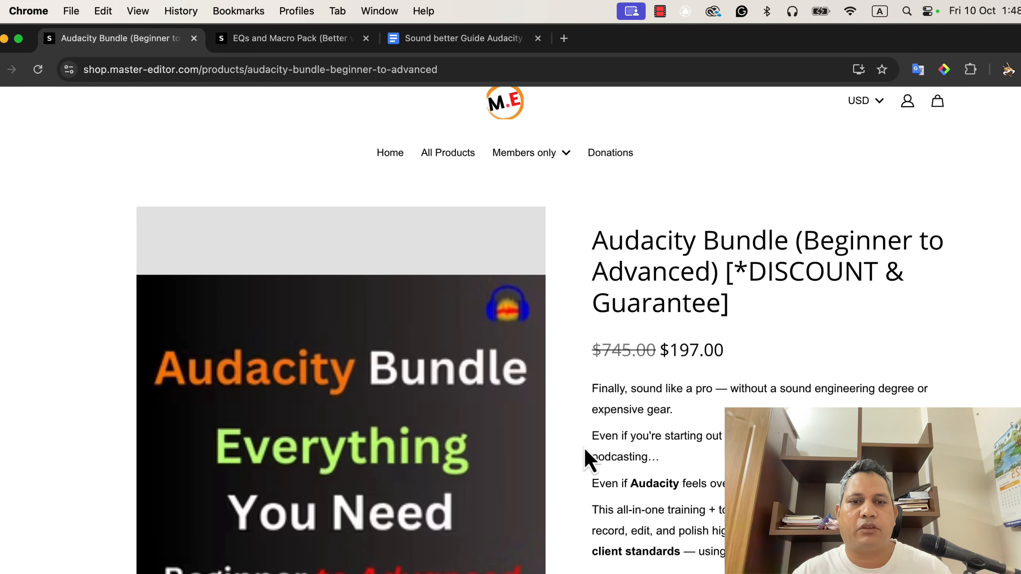
left_click(462, 44)
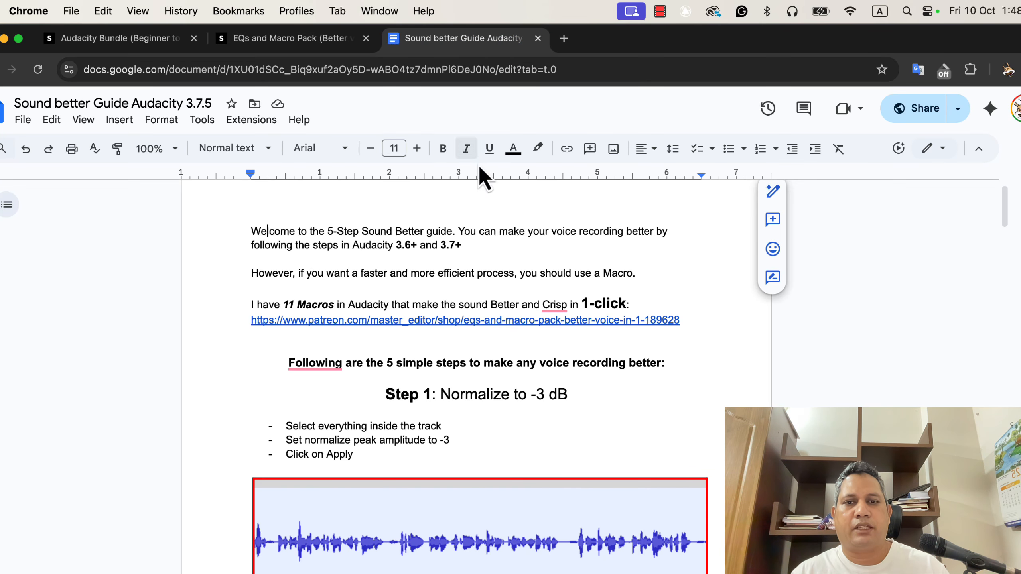
scroll(450, 282, "down", 4)
scroll(451, 277, "down", 10)
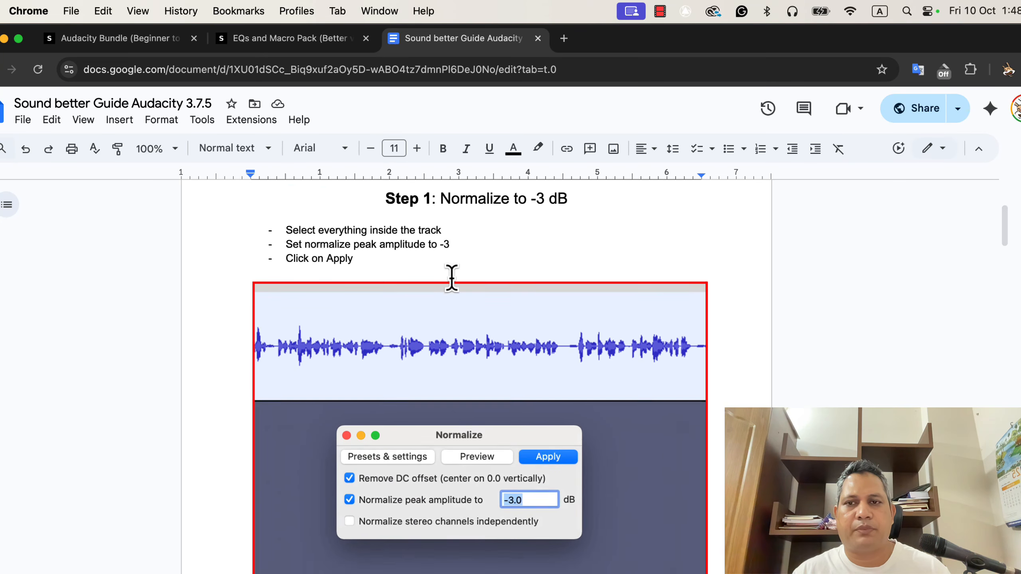
scroll(449, 282, "down", 10)
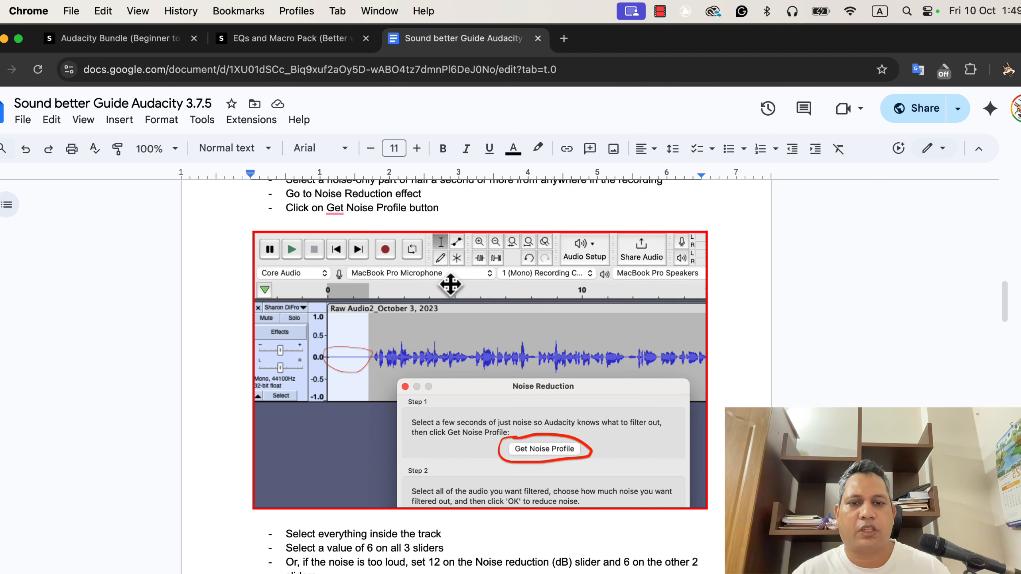
scroll(450, 285, "down", 20)
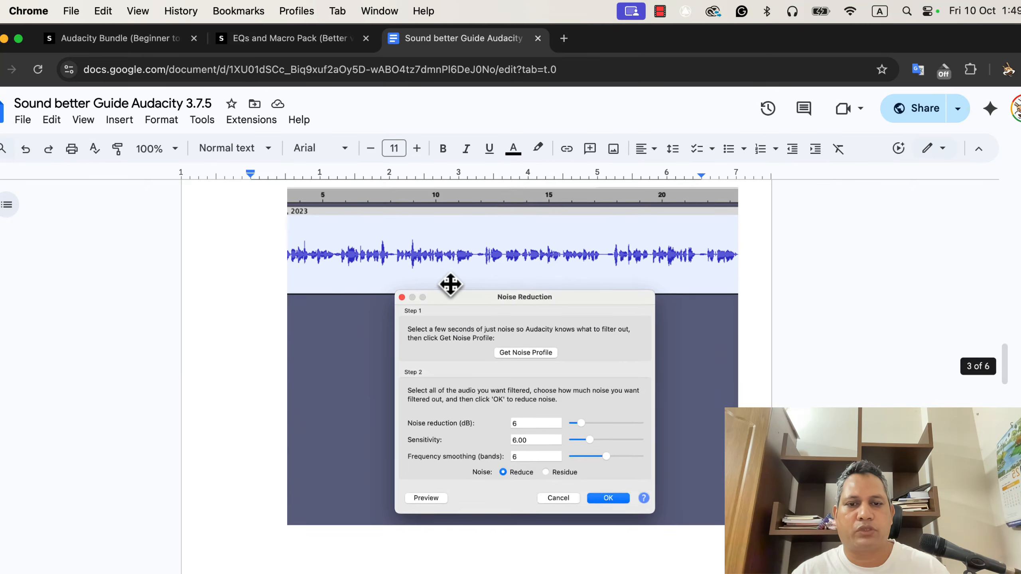
scroll(450, 284, "down", 15)
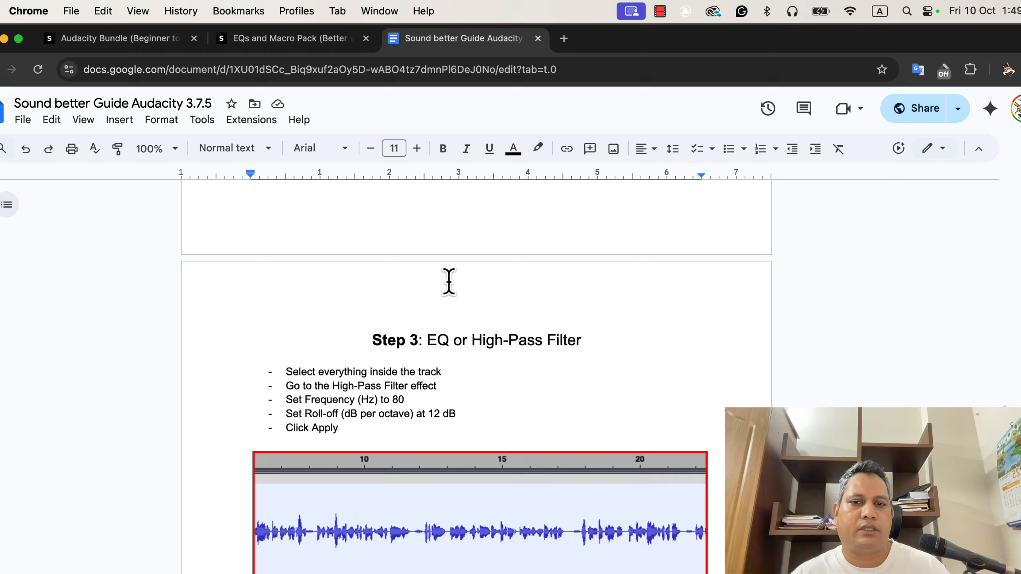
Step: Switch back to Audacity, open Filter Curve EQ for the clip and load the Defaults factory preset
key("super+Tab")
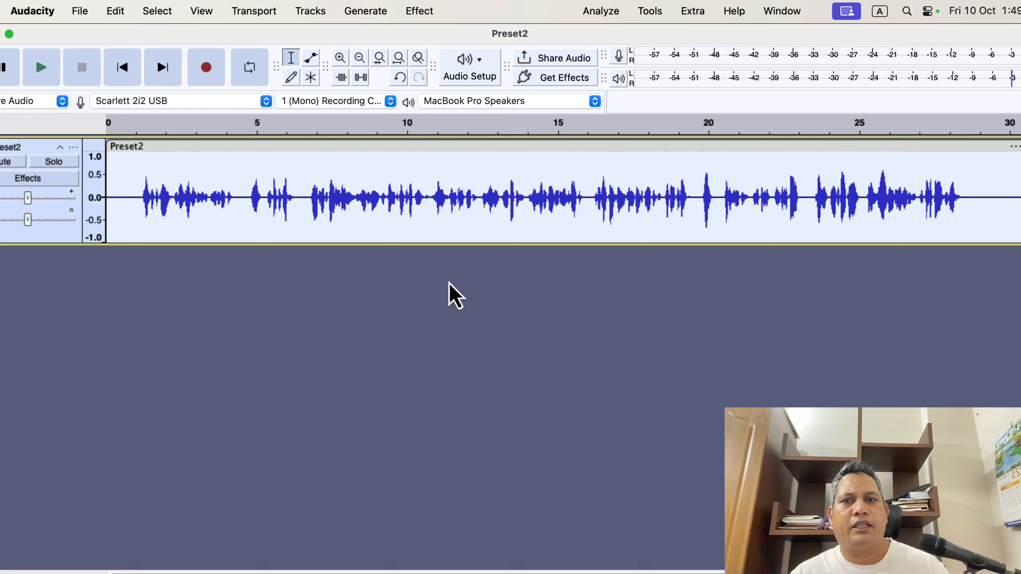
left_click(412, 11)
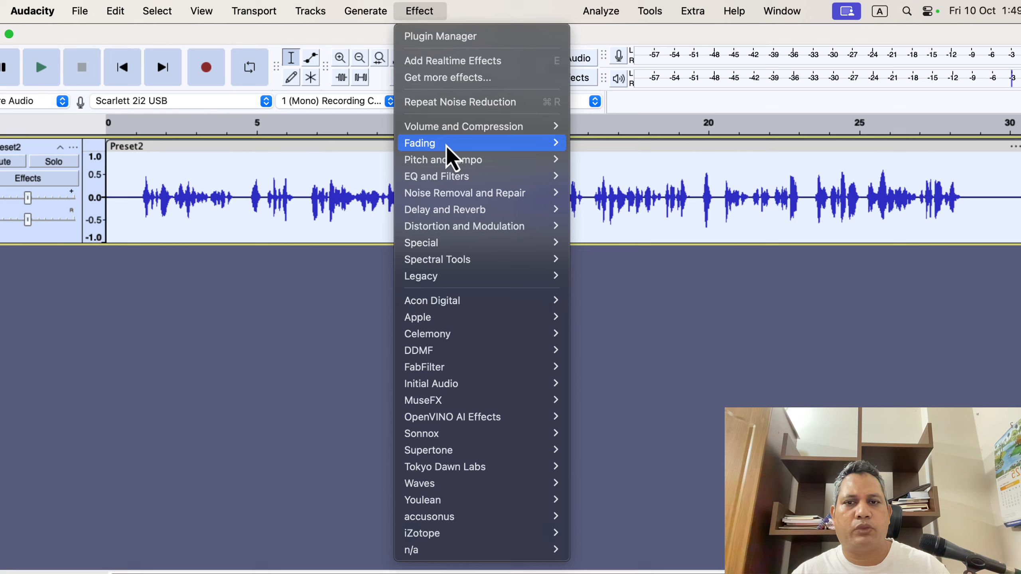
mouse_move(449, 178)
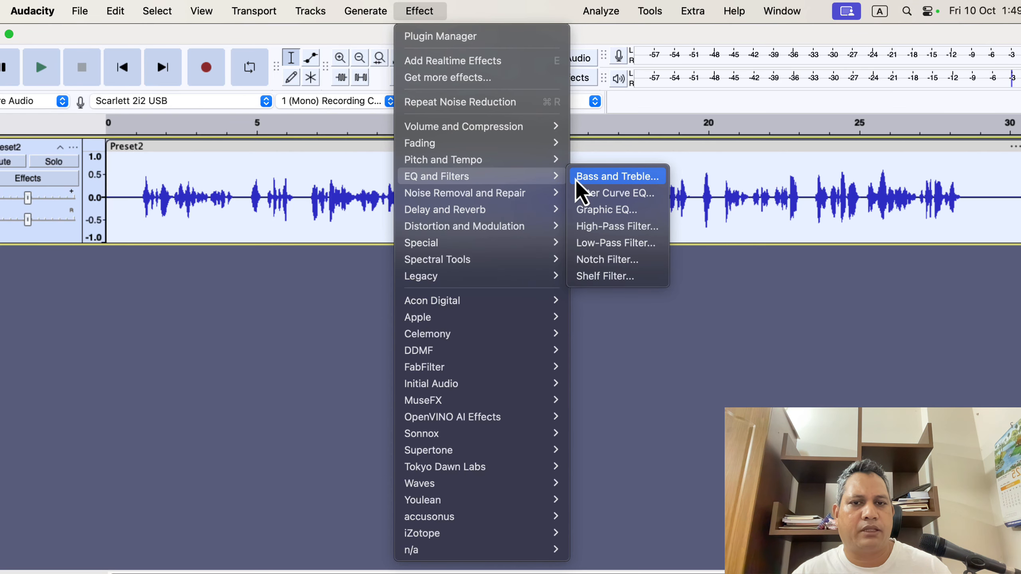
left_click(647, 197)
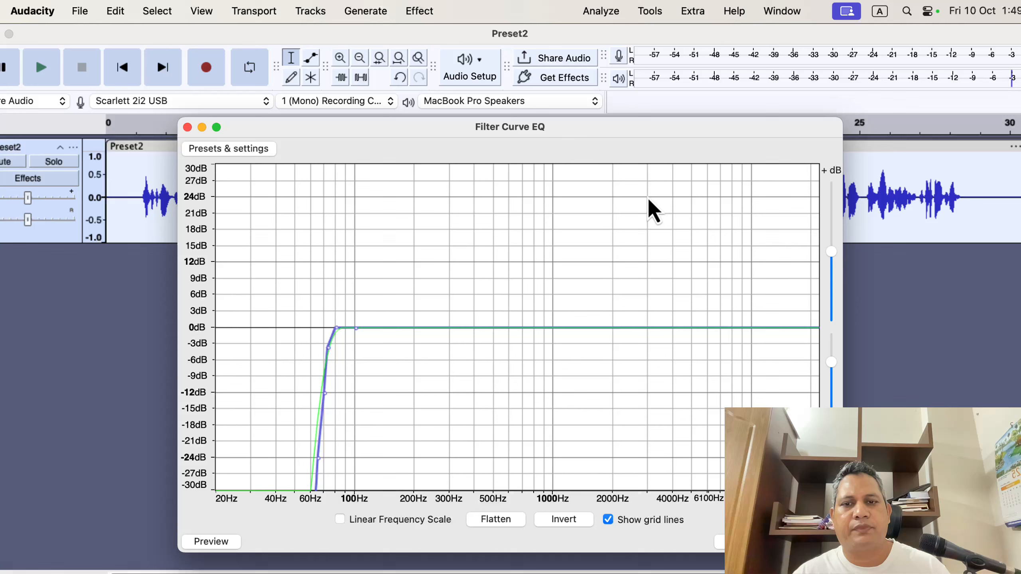
left_click(258, 152)
mouse_move(273, 226)
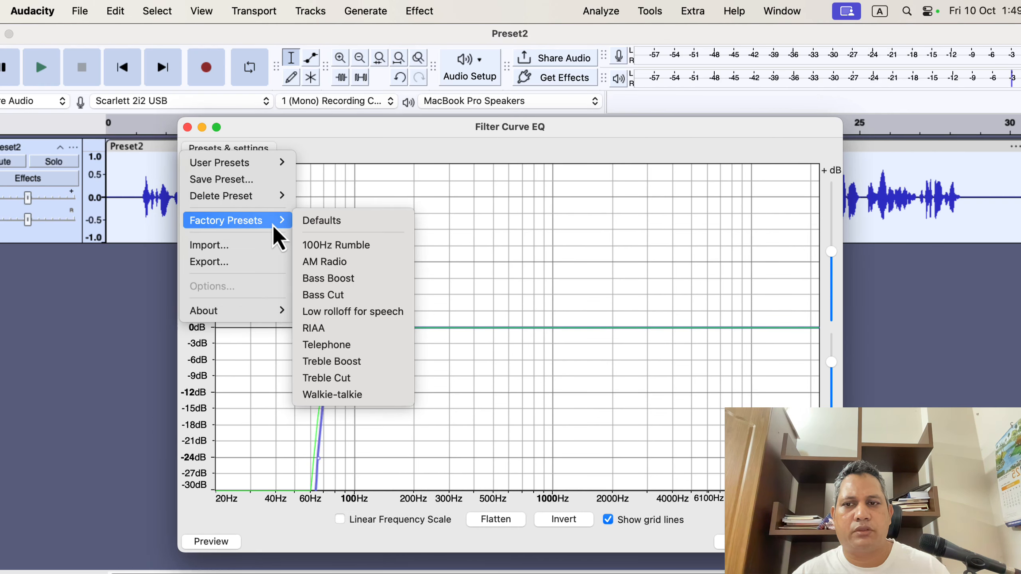
left_click(335, 222)
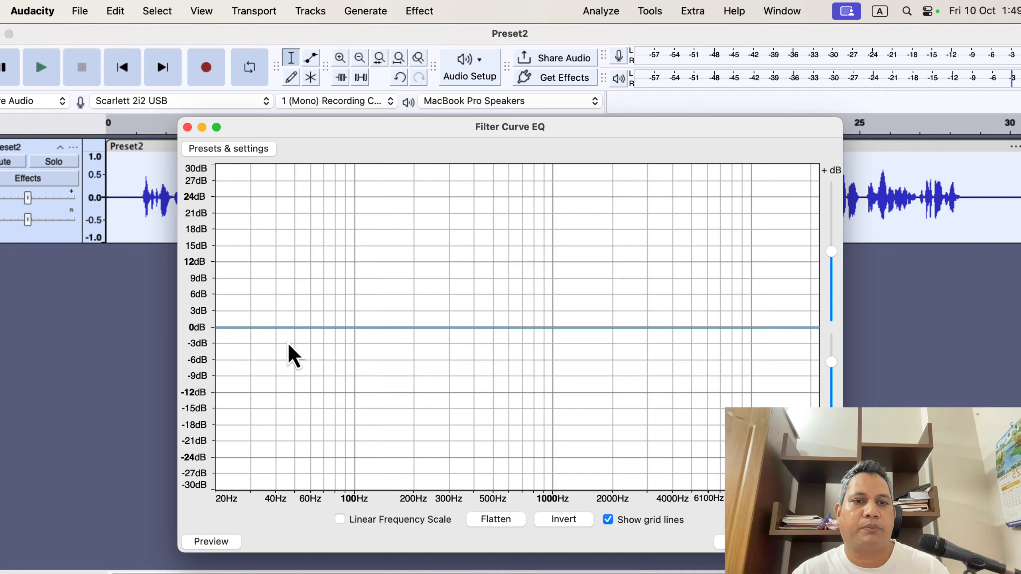
Step: Load the Low rolloff for speech factory preset and reshape its low-end points so the curve reaches 0 dB at about 80 Hz
left_click(219, 148)
mouse_move(233, 222)
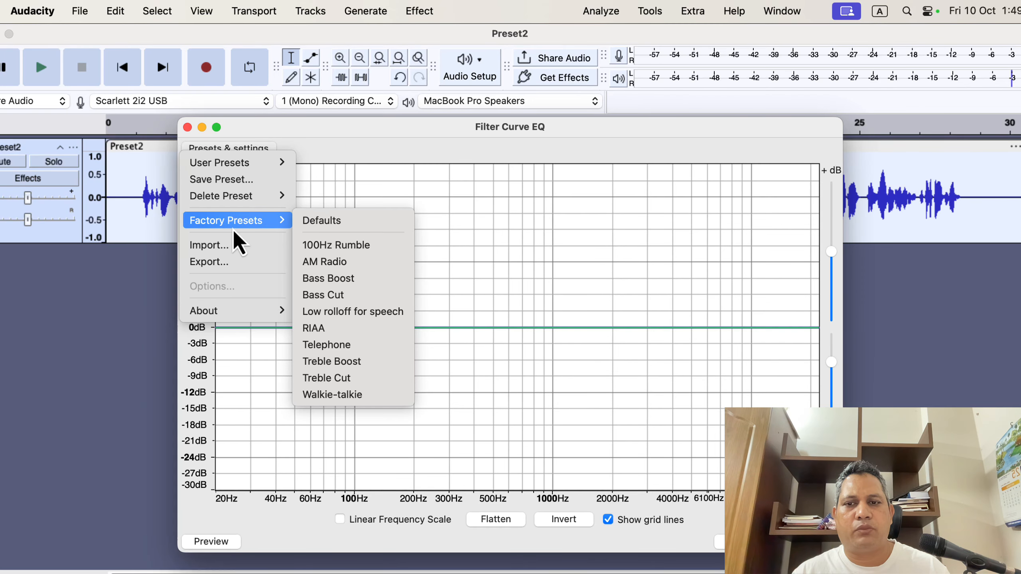
left_click(392, 314)
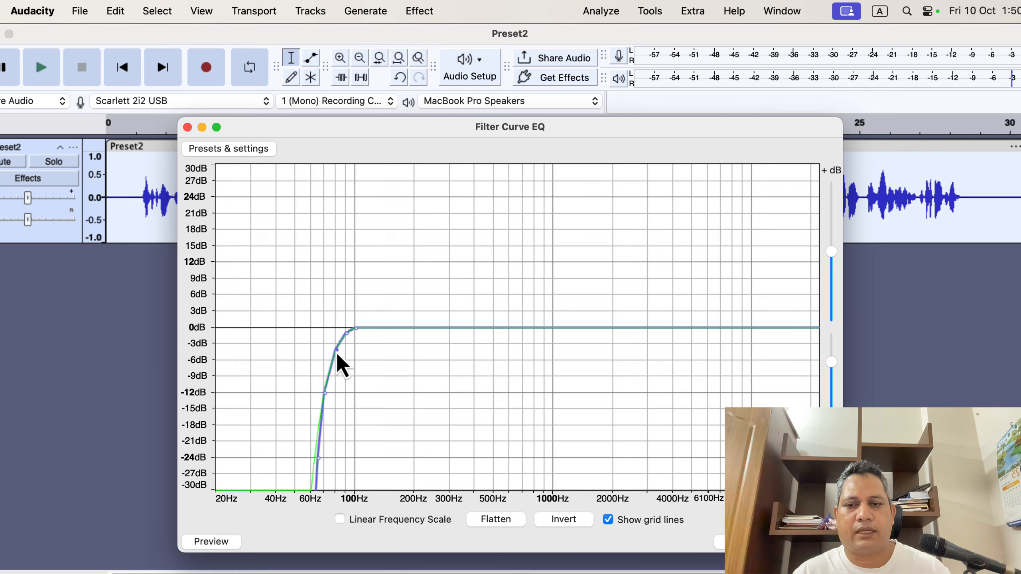
left_click_drag(337, 357, 337, 332)
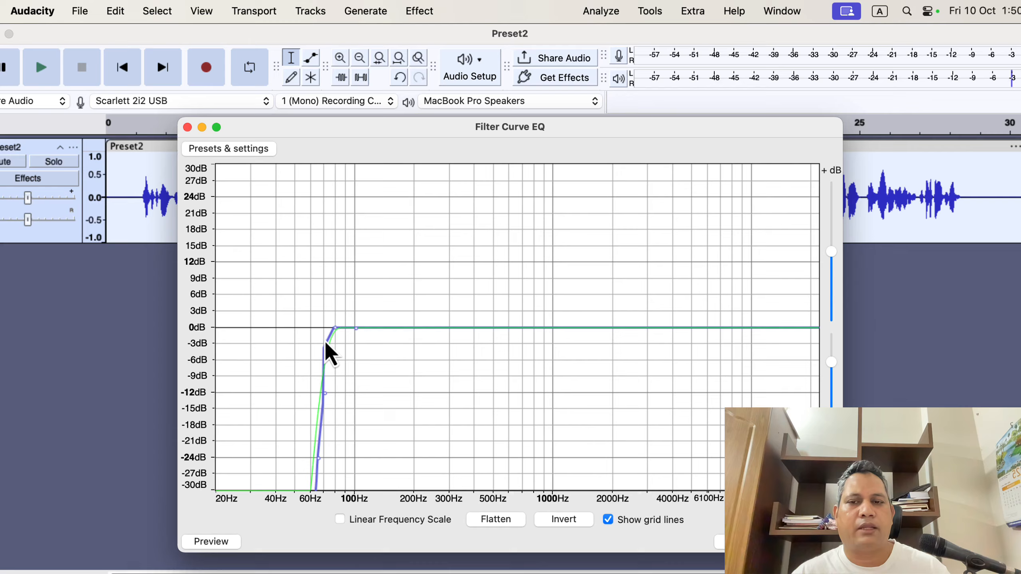
left_click_drag(324, 347, 327, 350)
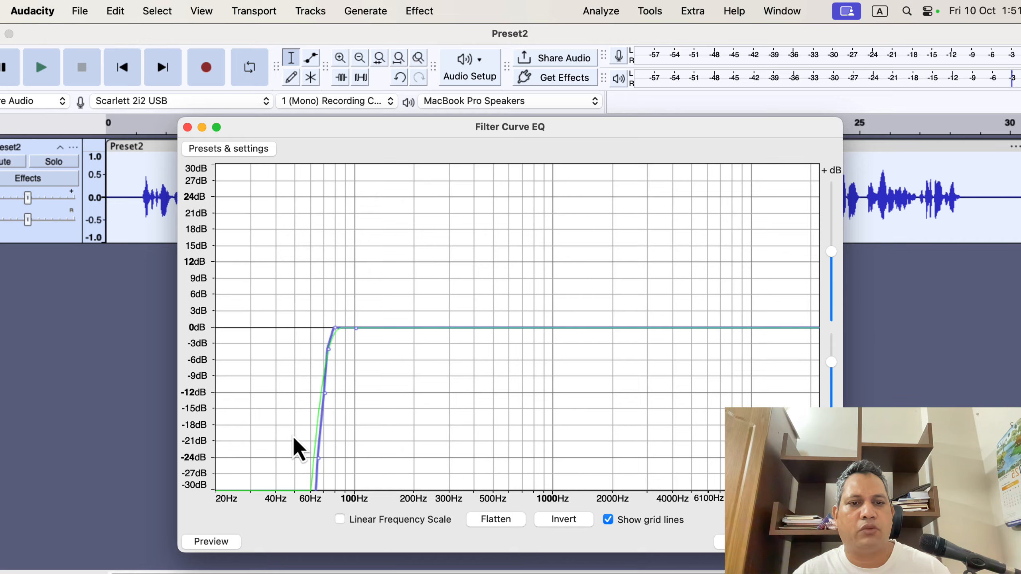
Step: Try a treble boost of about 3 dB just below 10000 Hz on the curve and remove its added control points
left_click(685, 326)
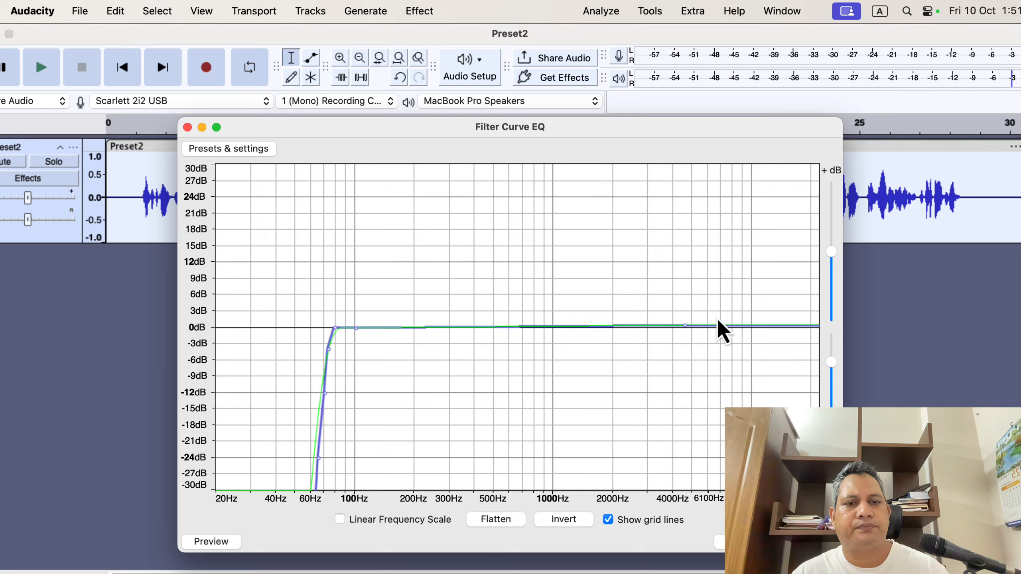
left_click_drag(737, 327, 737, 310)
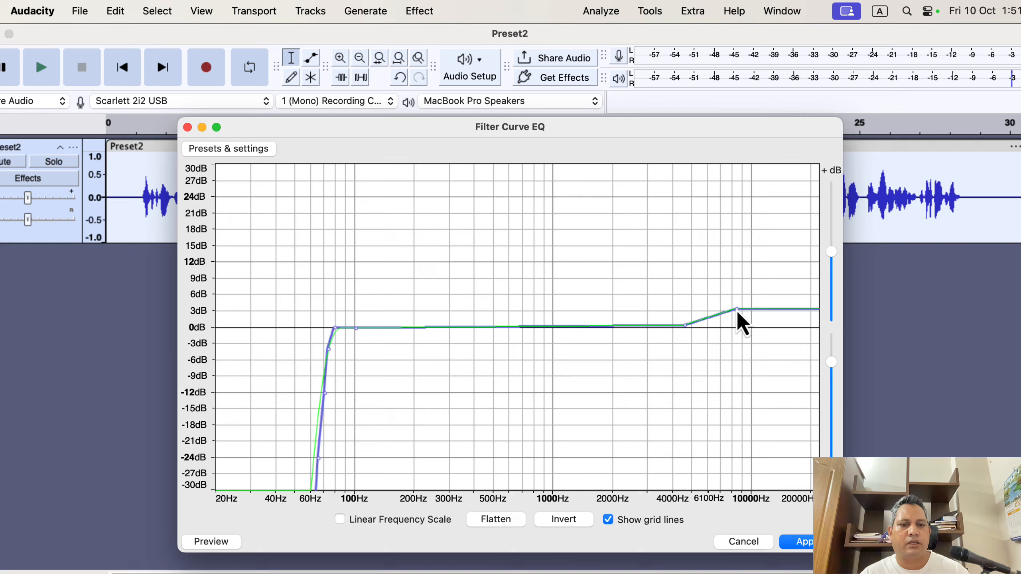
left_click_drag(737, 309, 969, 326)
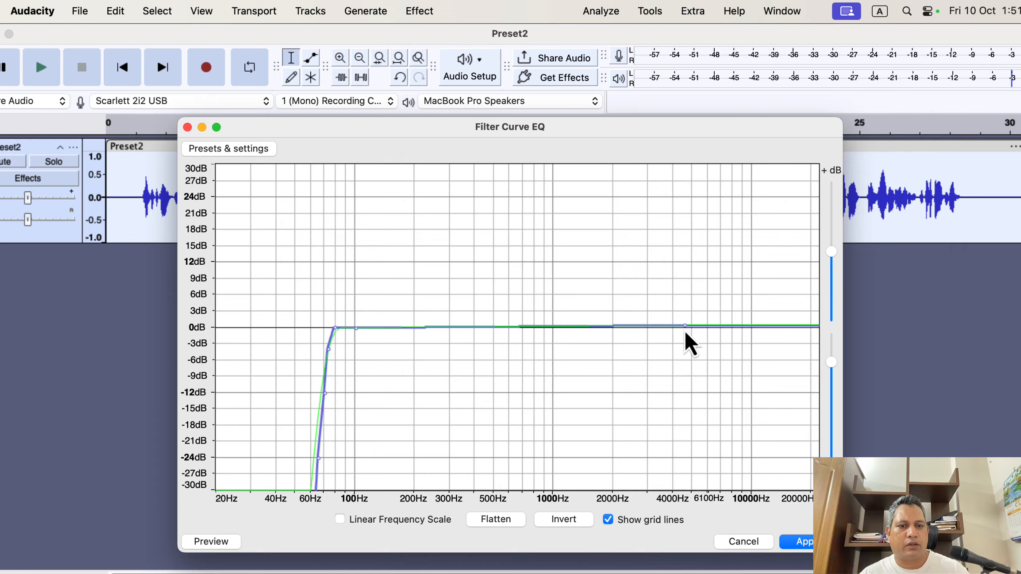
left_click_drag(686, 328, 891, 330)
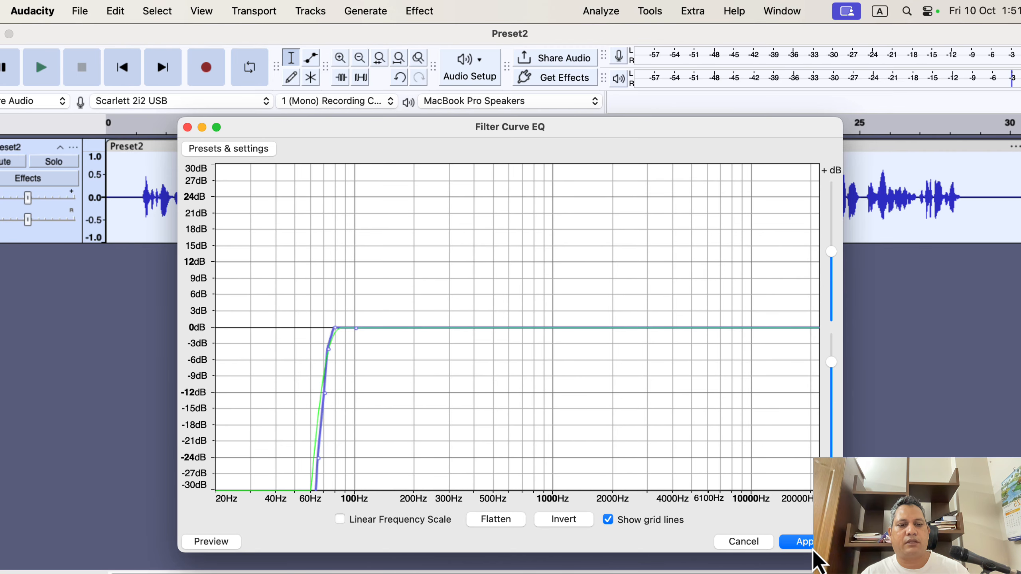
Step: Apply the EQ curve to the clip and open Compressor with the Lead Vocals factory preset
left_click(824, 542)
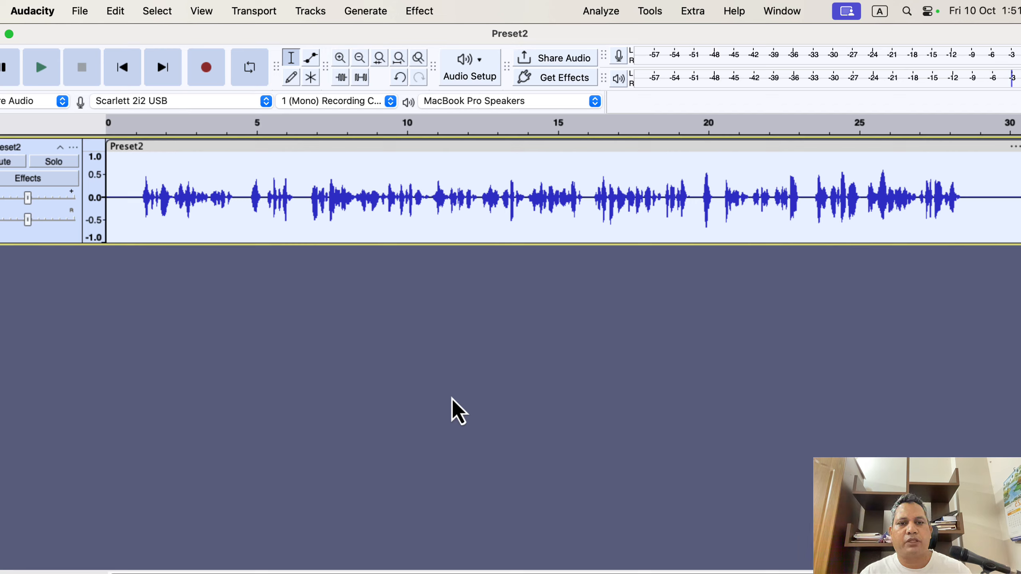
left_click(428, 18)
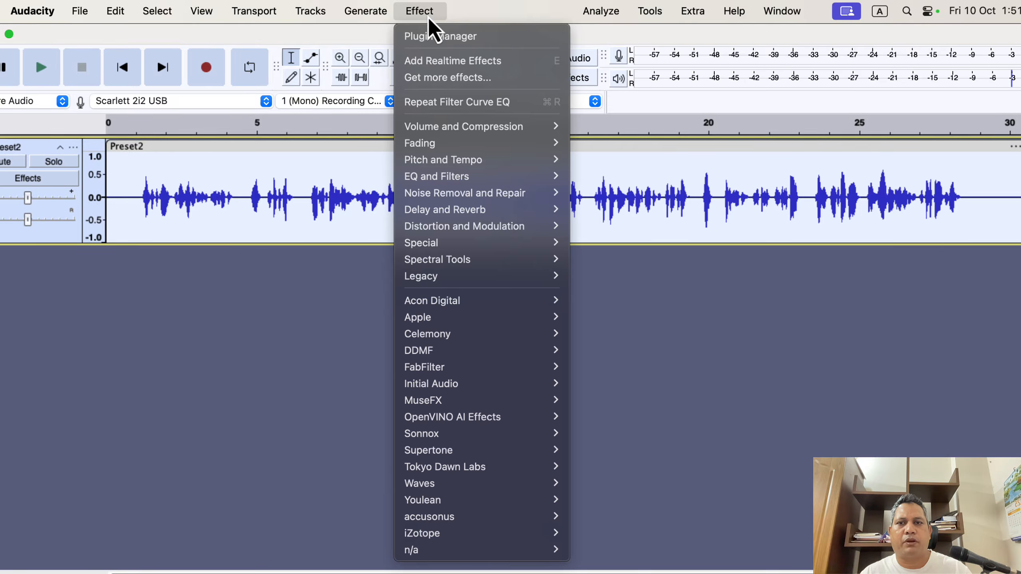
mouse_move(451, 128)
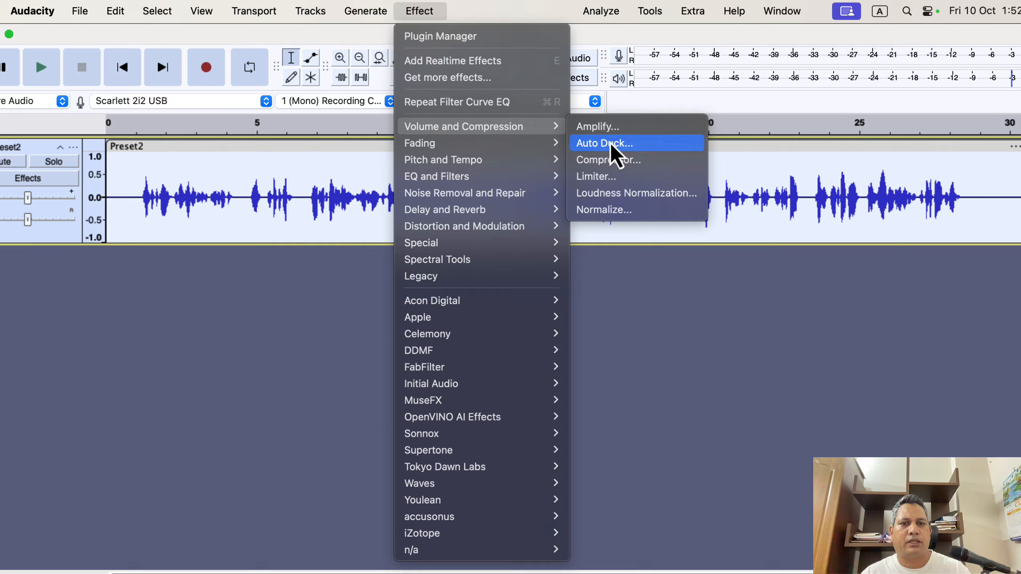
left_click(653, 162)
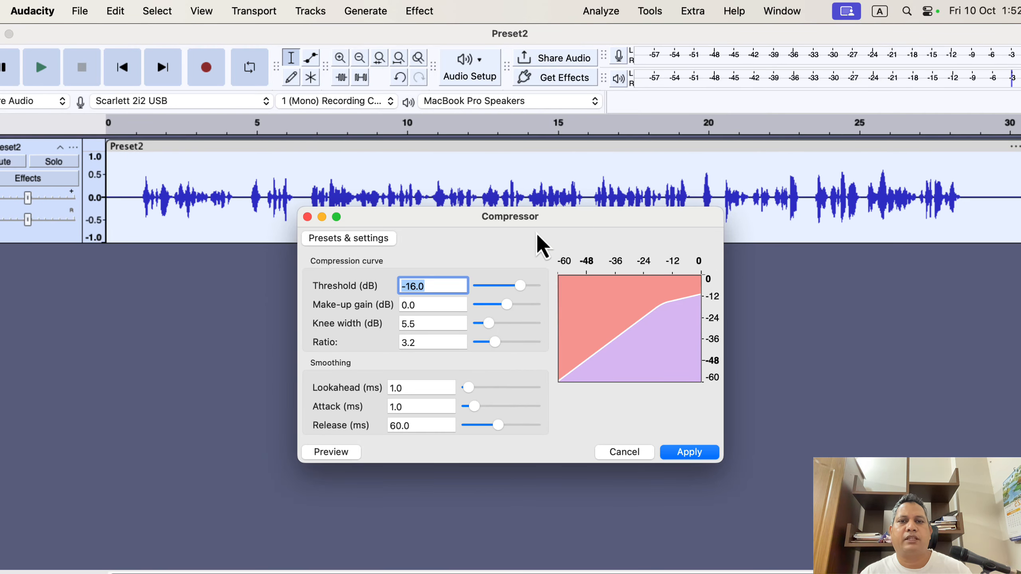
left_click_drag(535, 224, 534, 261)
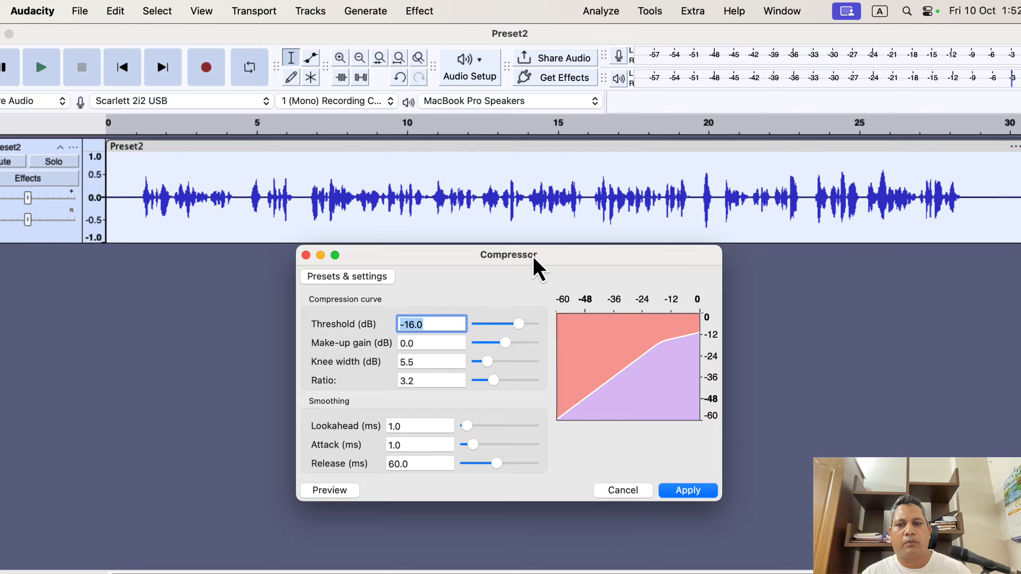
left_click(360, 277)
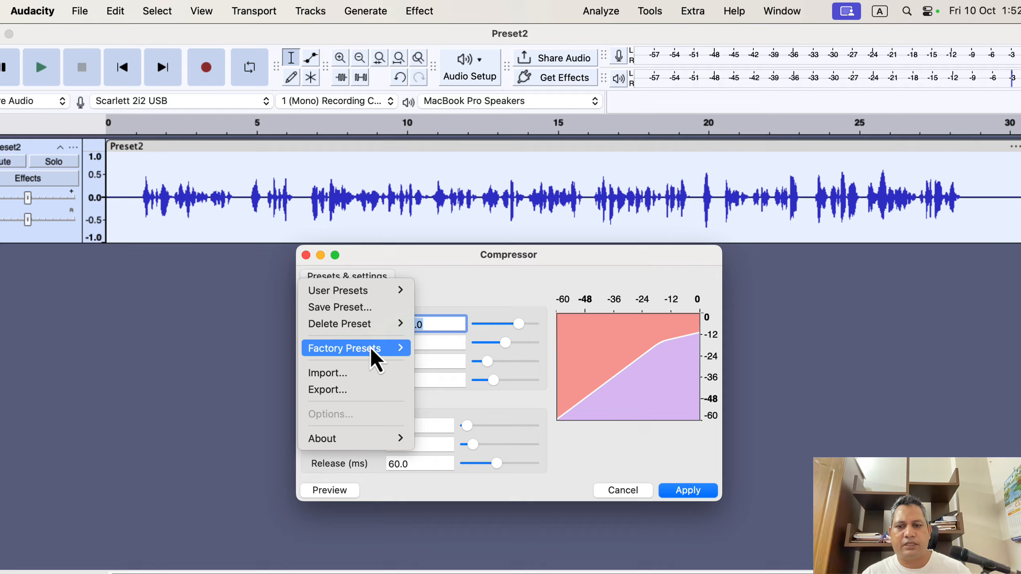
mouse_move(370, 348)
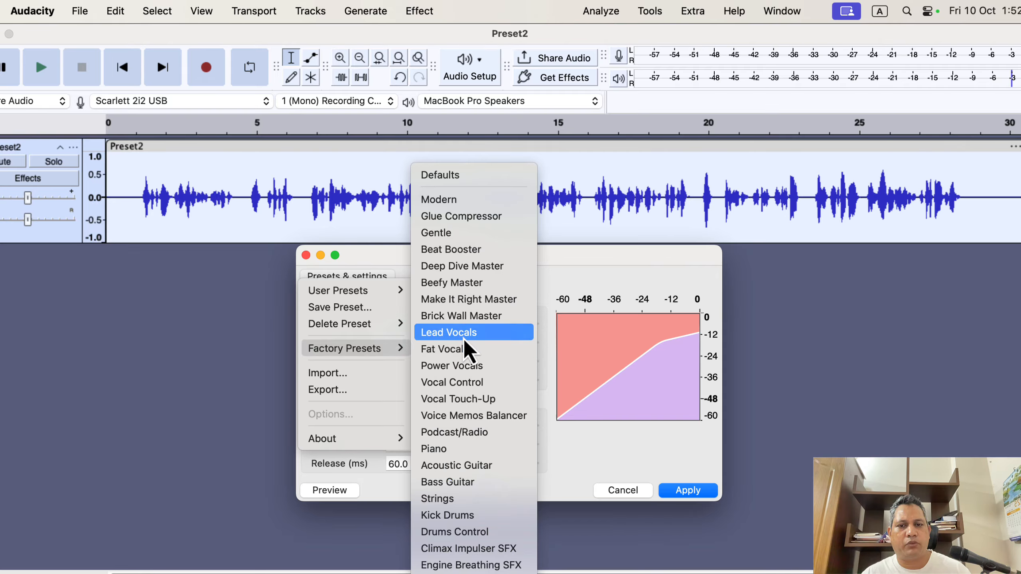
left_click(506, 335)
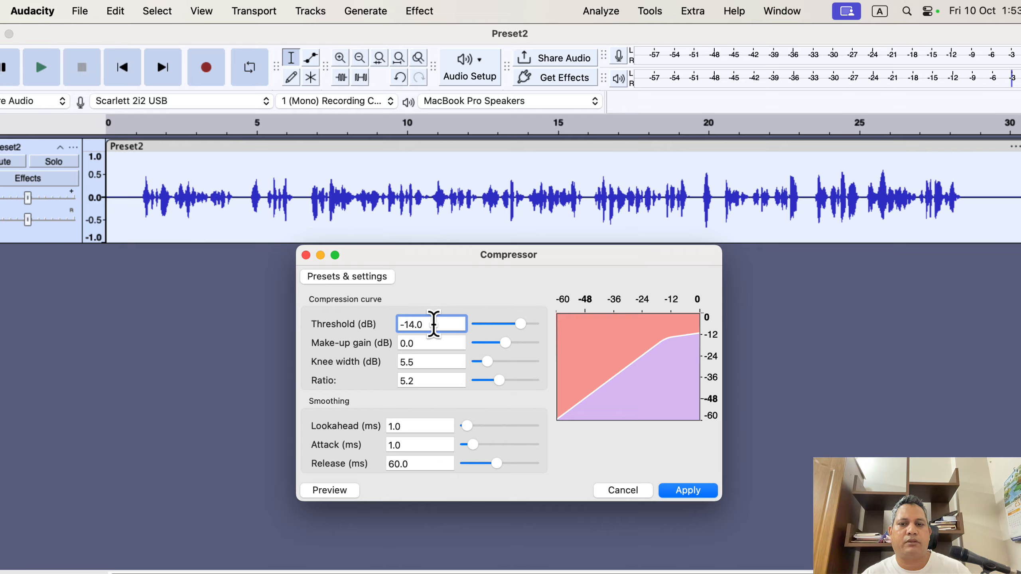
Step: Set the compressor threshold to -15.0 dB
left_click_drag(519, 323, 509, 324)
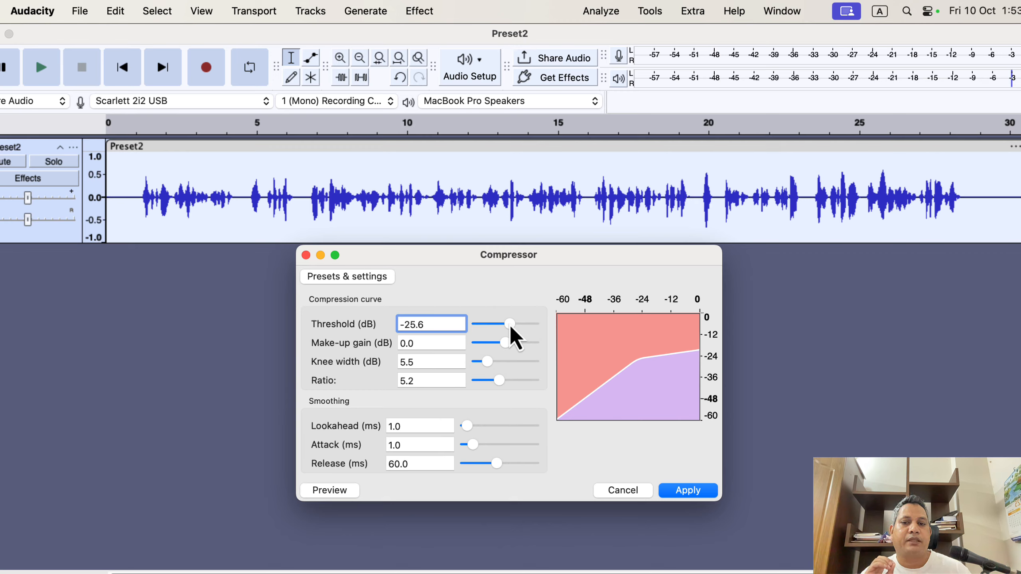
left_click_drag(511, 327, 521, 327)
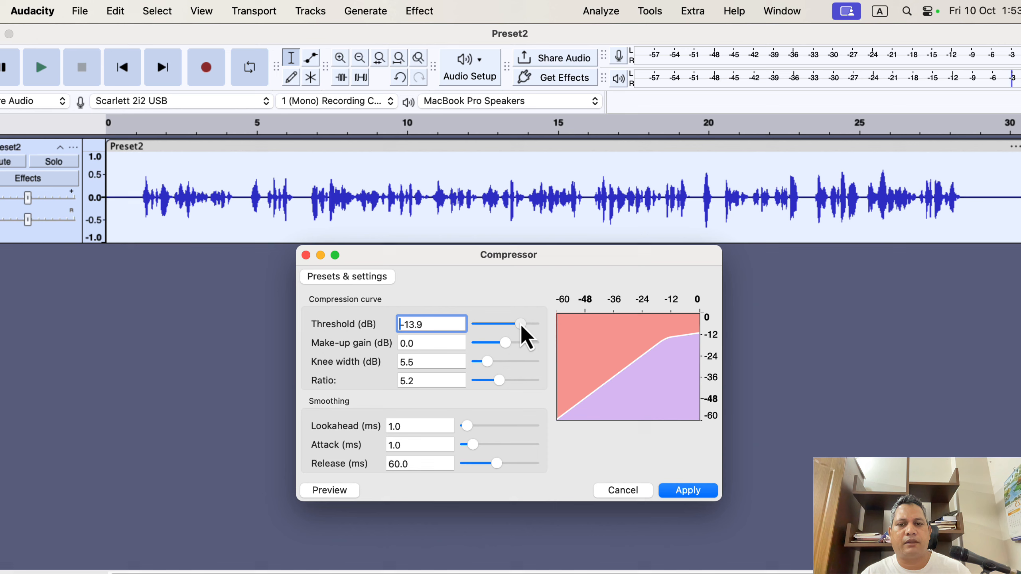
left_click_drag(522, 326, 517, 327)
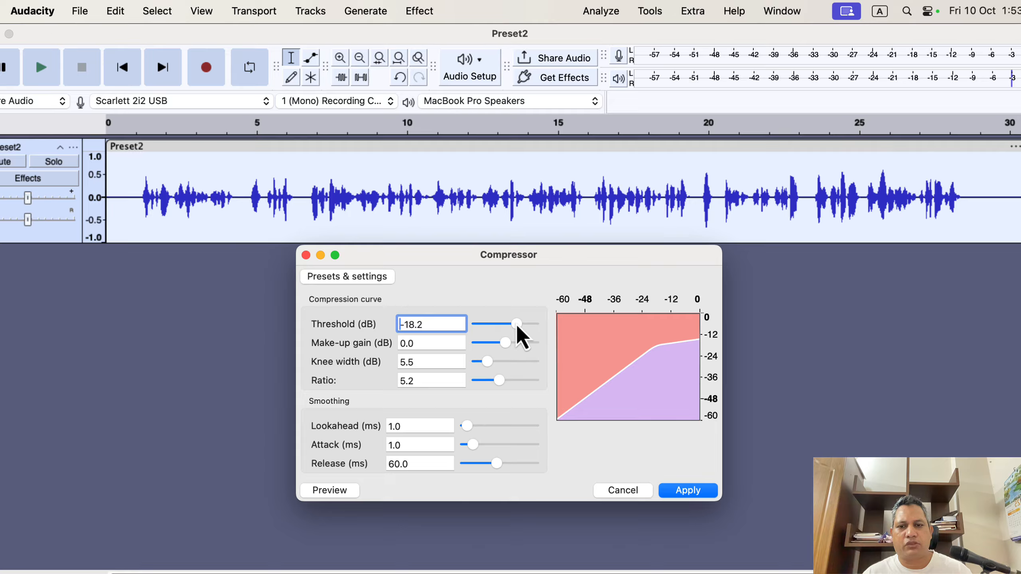
left_click_drag(515, 324, 518, 322)
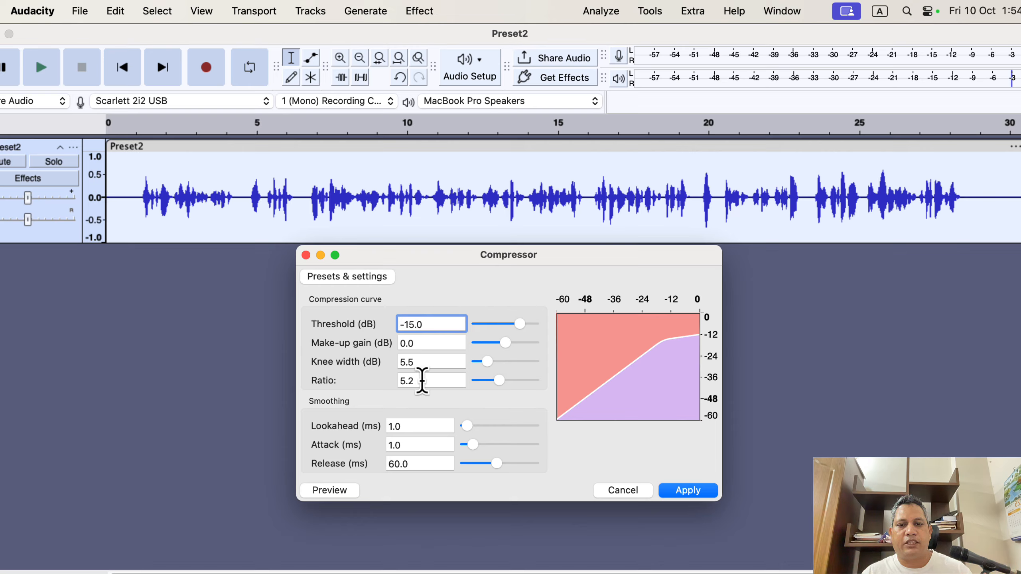
Step: Set the compressor ratio to 2.7 and apply the compression to the clip
left_click_drag(502, 383, 488, 382)
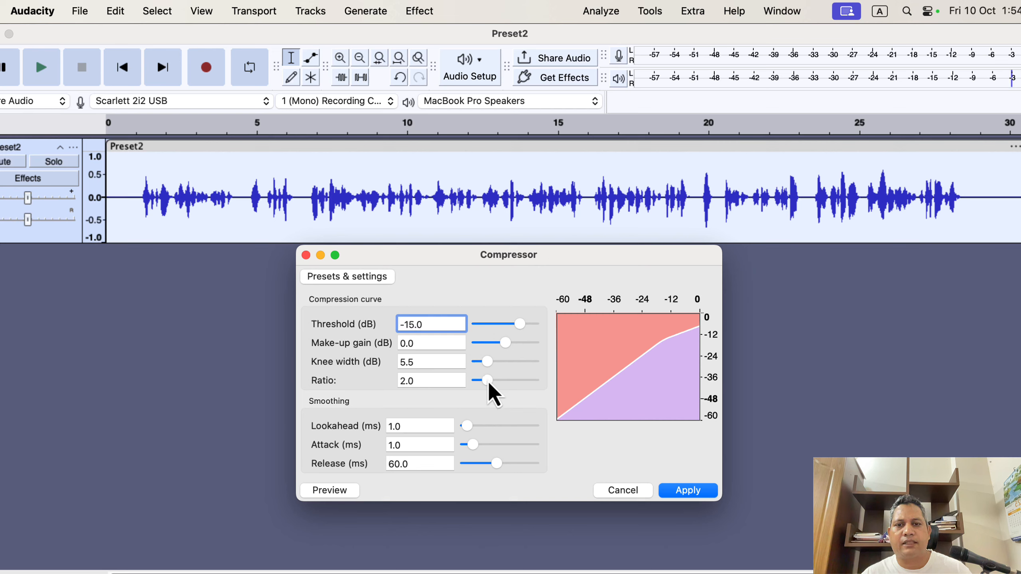
mouse_move(489, 382)
left_mouse_down()
mouse_move(541, 384)
mouse_move(489, 381)
left_mouse_up()
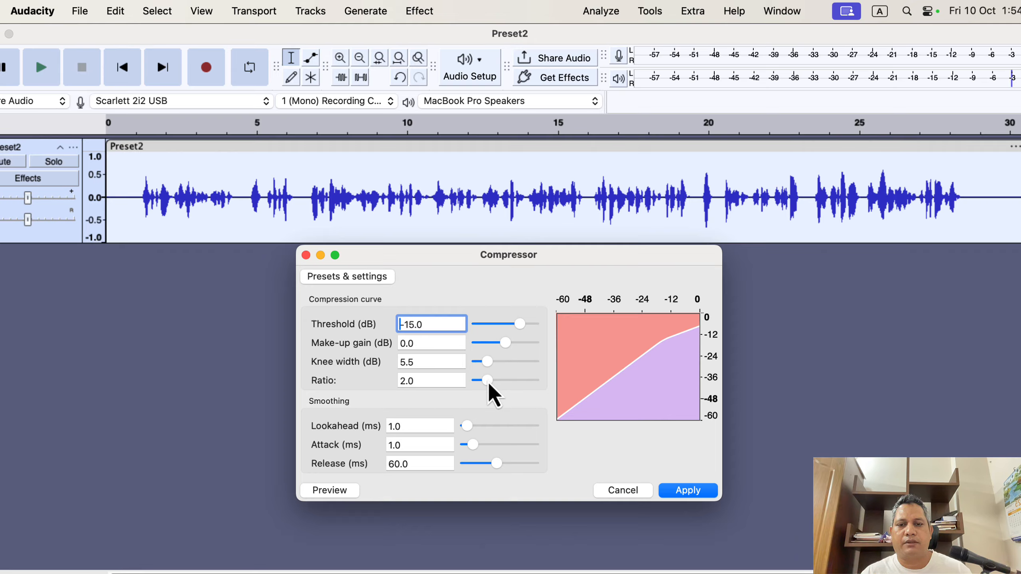
left_click_drag(487, 381, 493, 380)
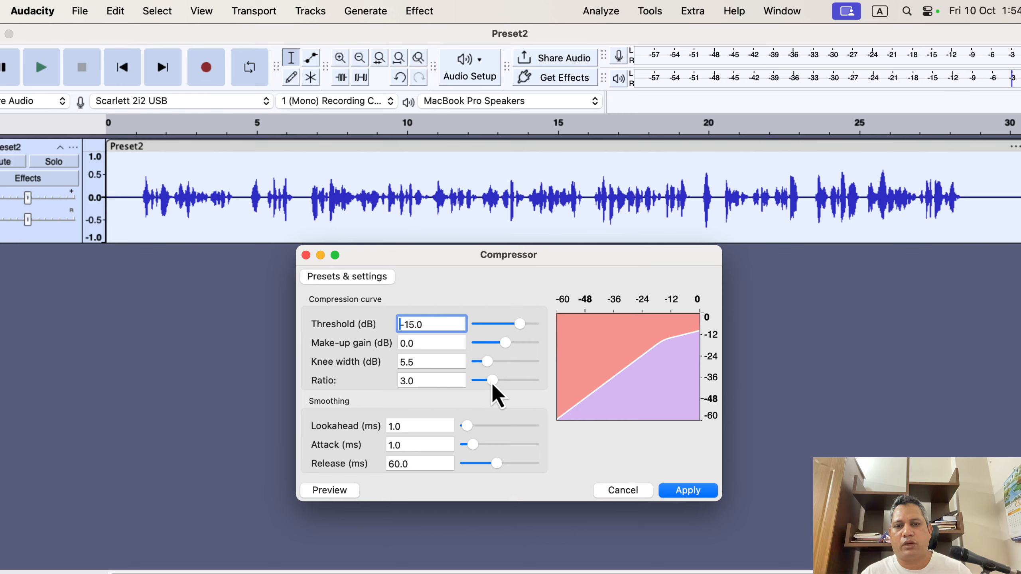
left_click_drag(492, 382, 491, 381)
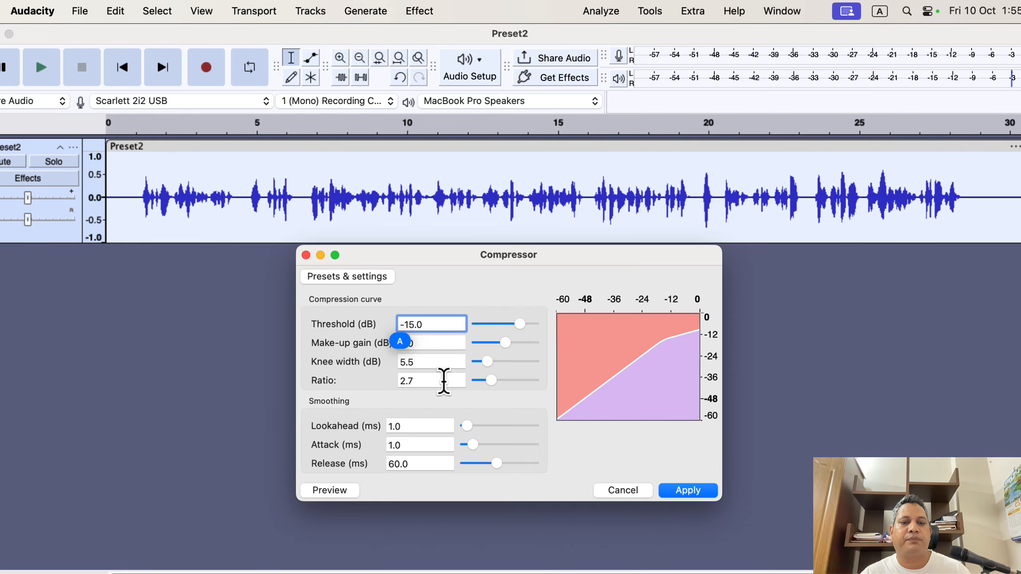
left_click(685, 493)
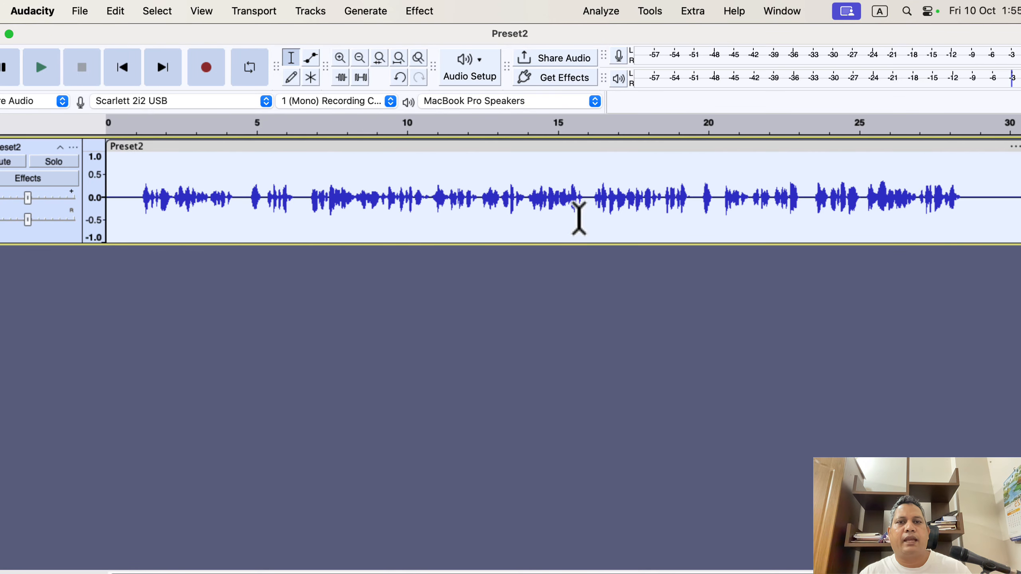
Step: Run ACX Check on the compressed clip to examine its peak, RMS and noise floor levels
left_click(600, 11)
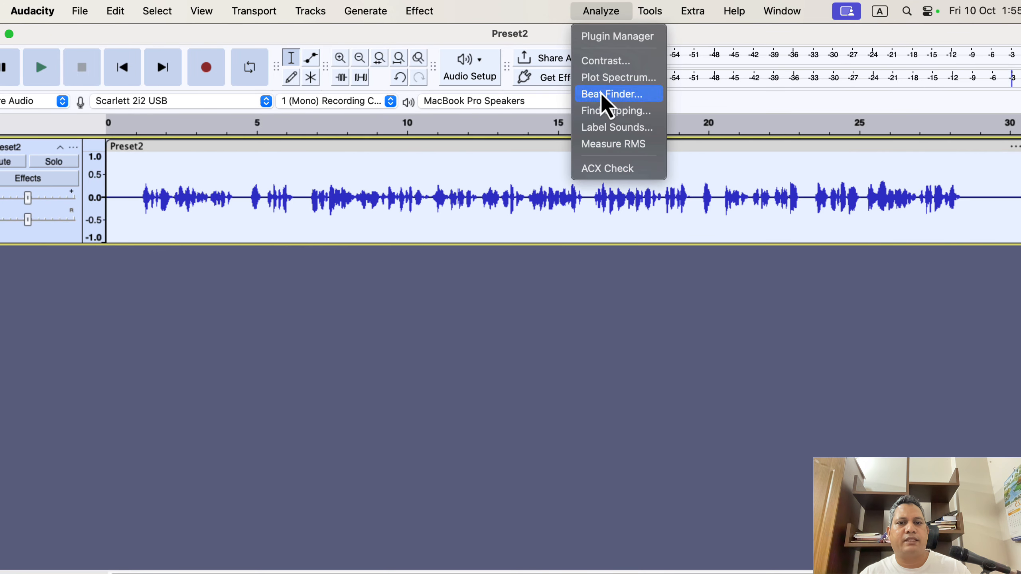
left_click(642, 170)
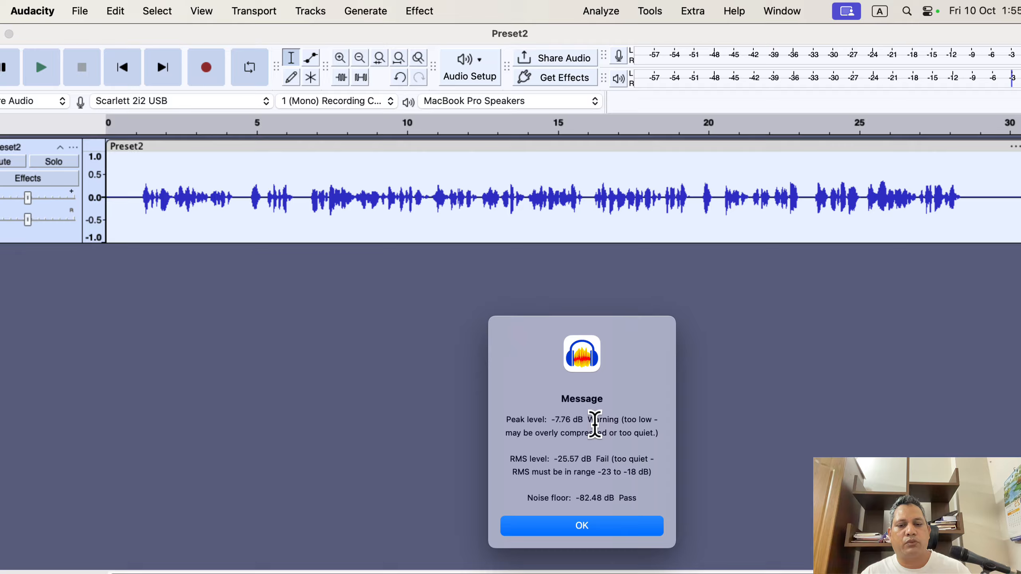
left_click(568, 530)
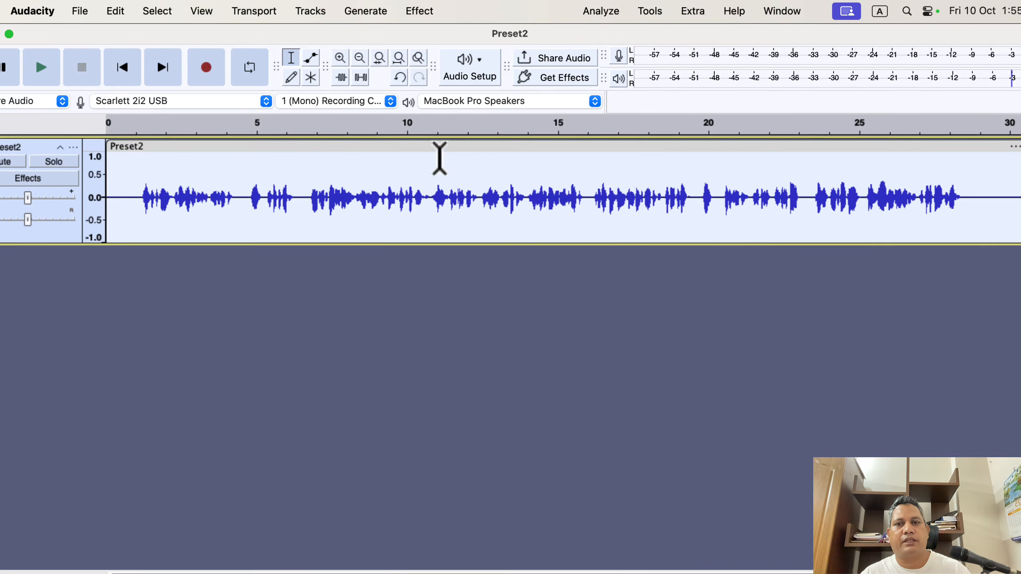
Step: Normalize the compressed clip to a peak amplitude of -3.0 dB with DC offset removal
left_click(425, 18)
mouse_move(441, 127)
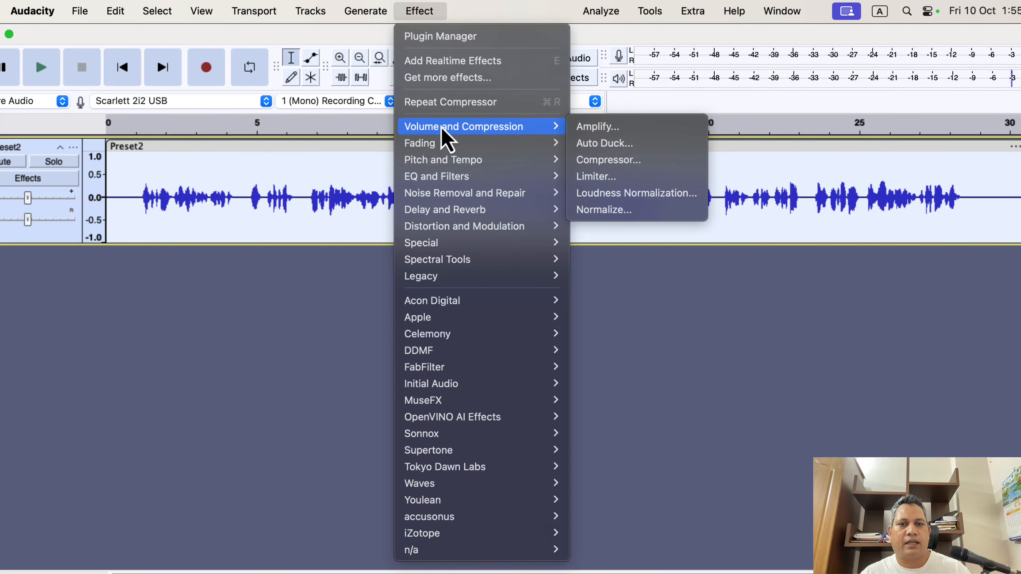
left_click(631, 211)
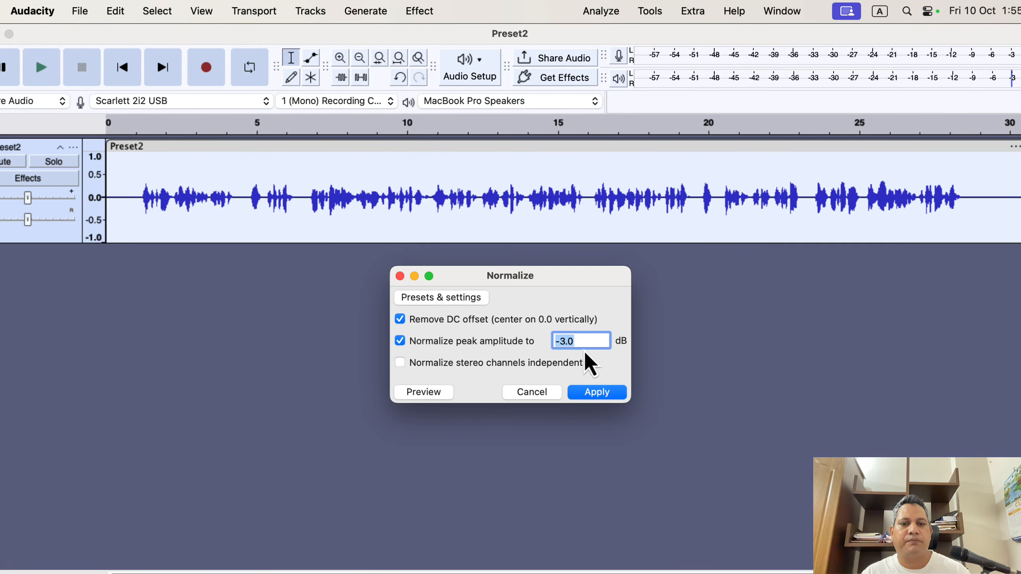
left_click(603, 394)
Step: Run ACX Check again on the normalized clip to verify its peak, RMS and noise floor levels
left_click(602, 9)
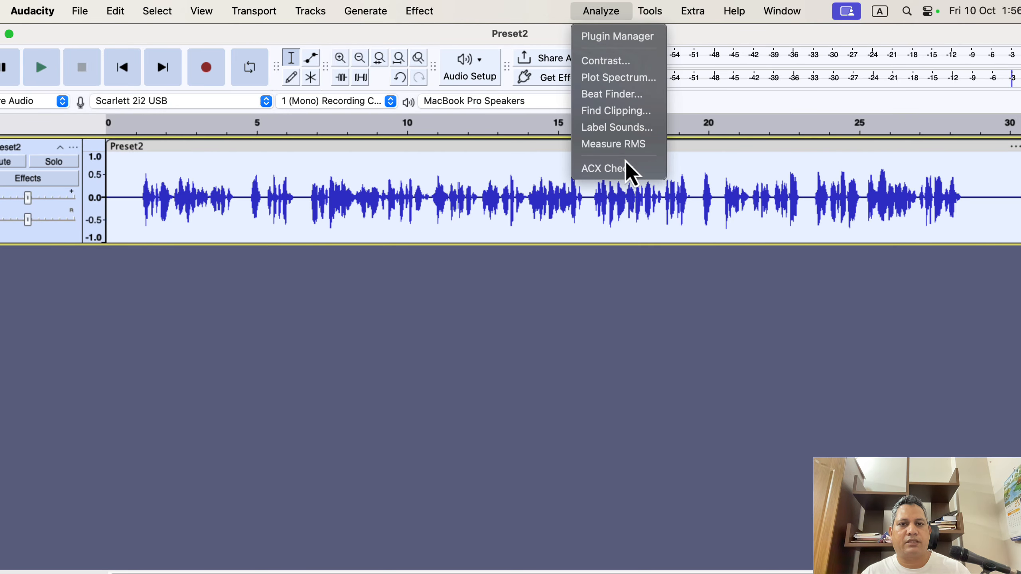
left_click(630, 175)
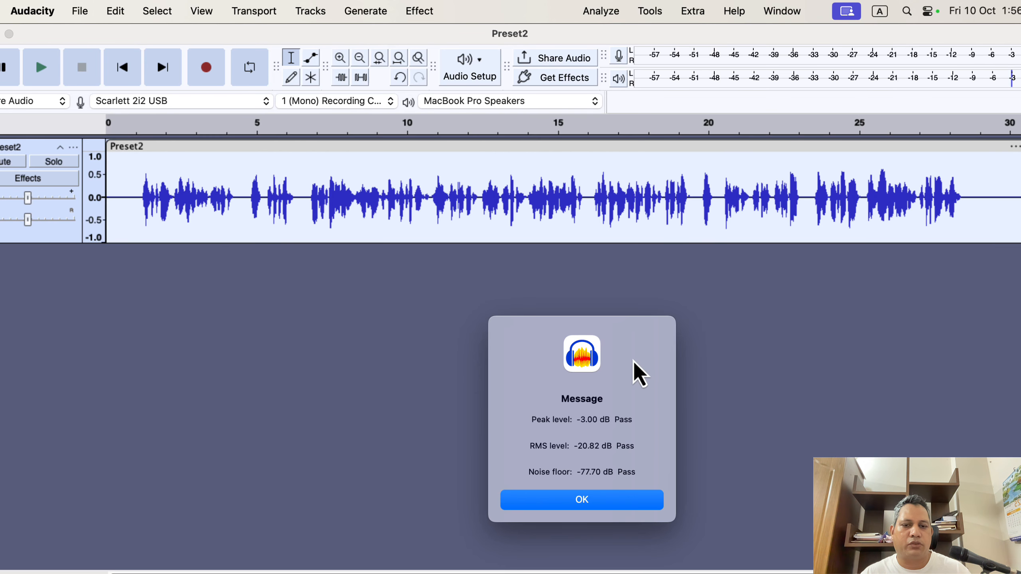
left_click(603, 499)
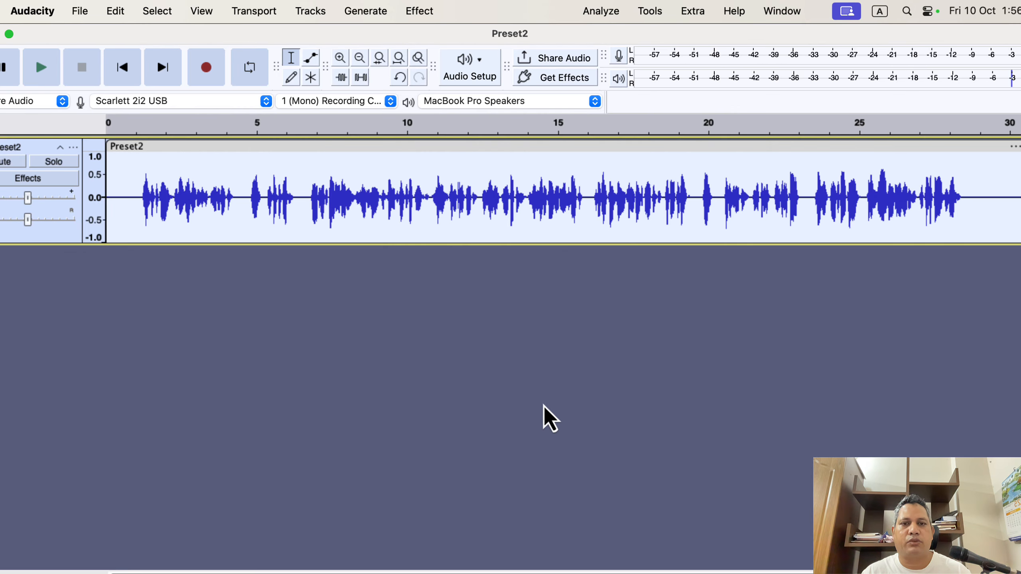
Step: Play back the processed clip from about 1 second in to hear the result, and stop playback
left_click(134, 183)
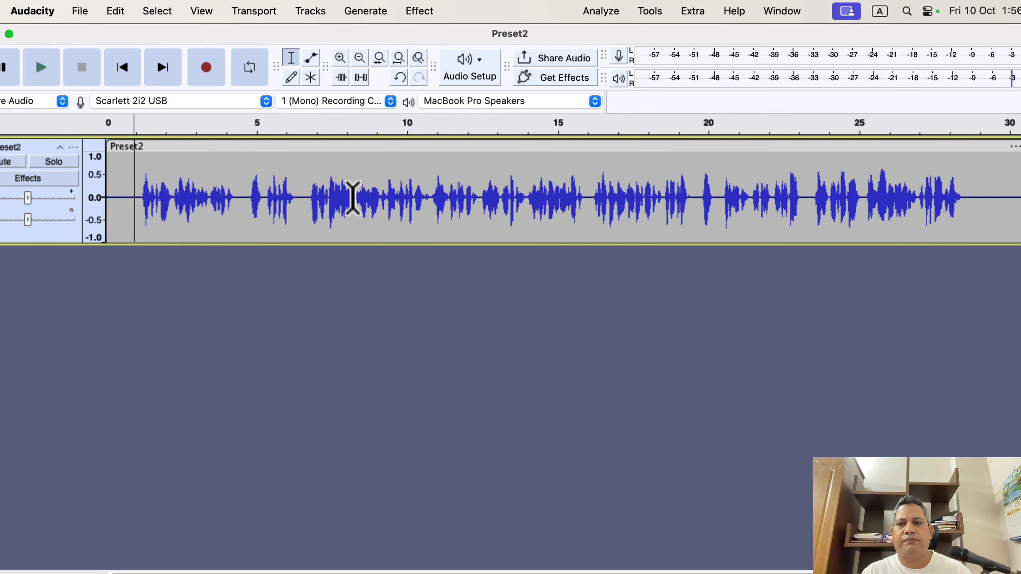
key("space")
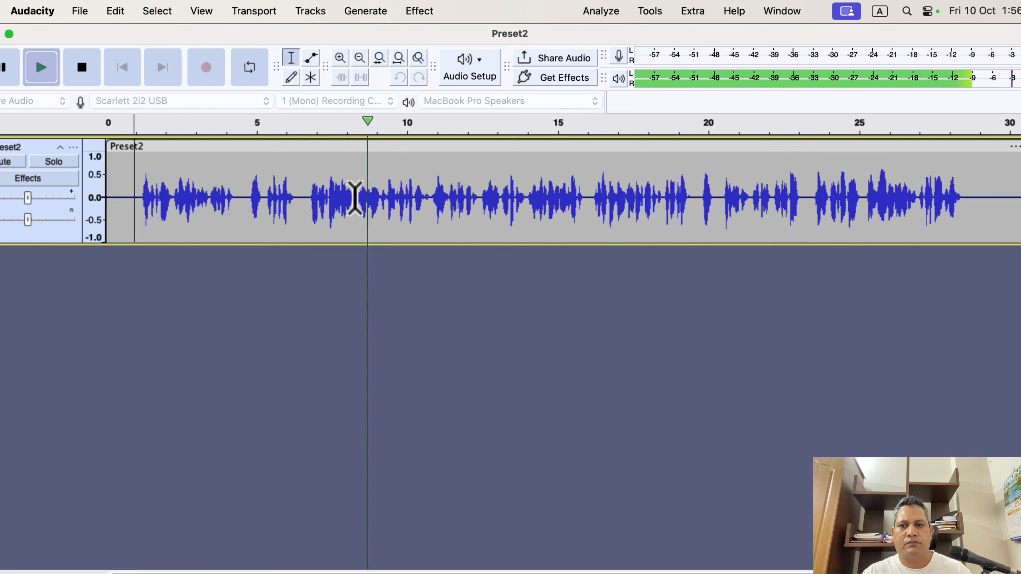
key("space")
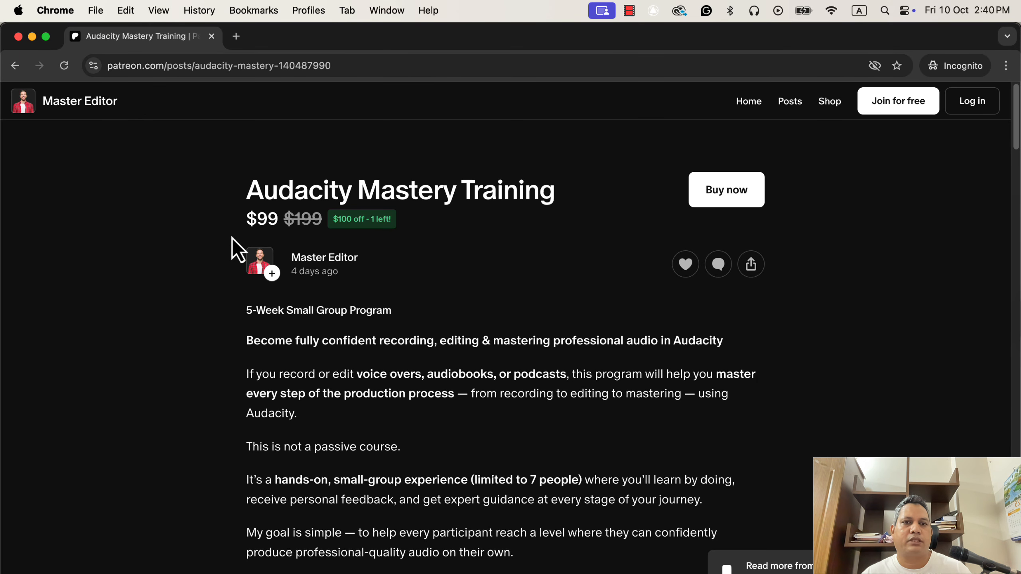
Step: In Chrome, read the Audacity Mastery Training page down to its Schedule section and select the first session's date
scroll(233, 239, "down", 9)
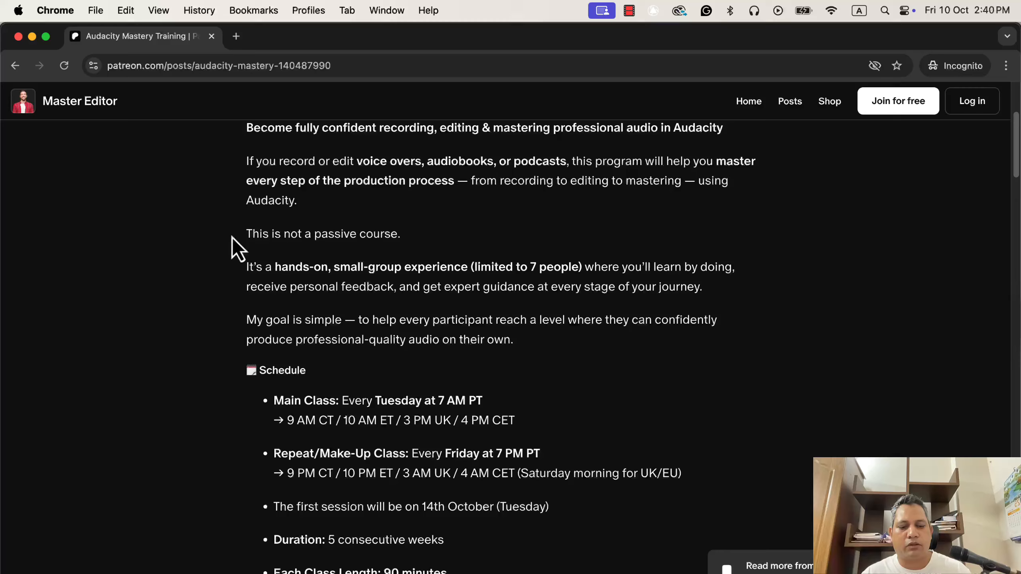
scroll(233, 239, "down", 1)
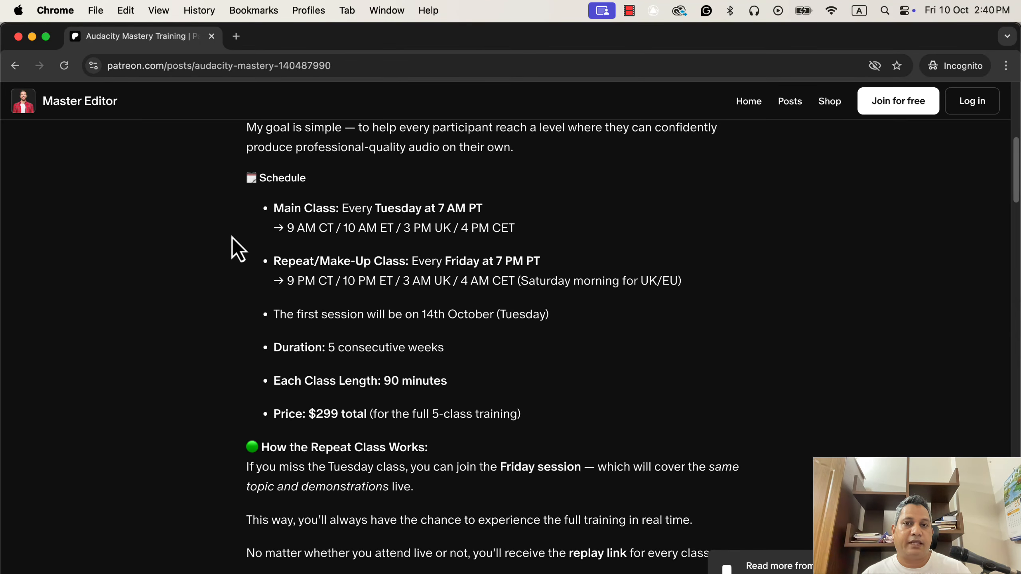
left_click_drag(420, 316, 569, 318)
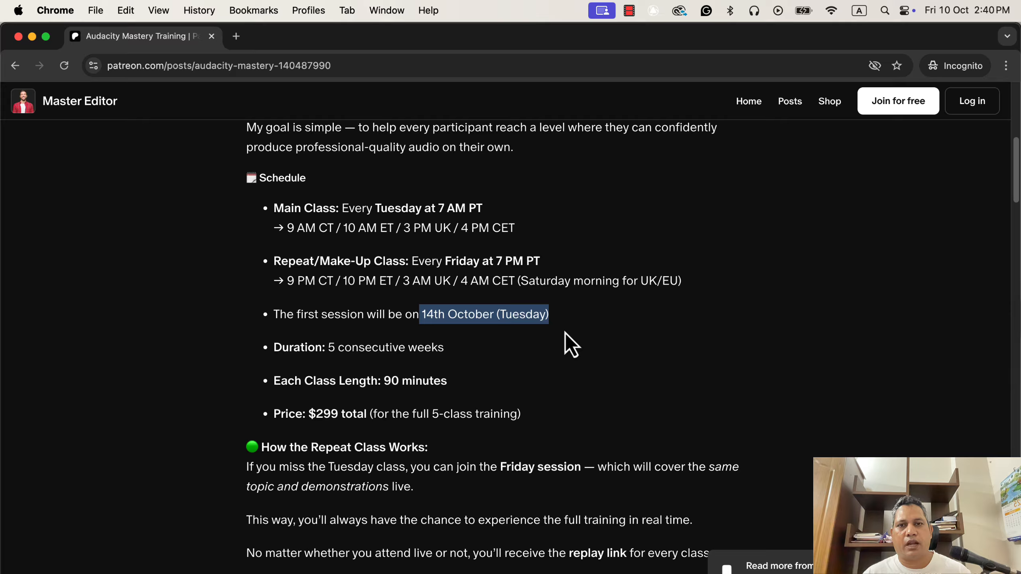